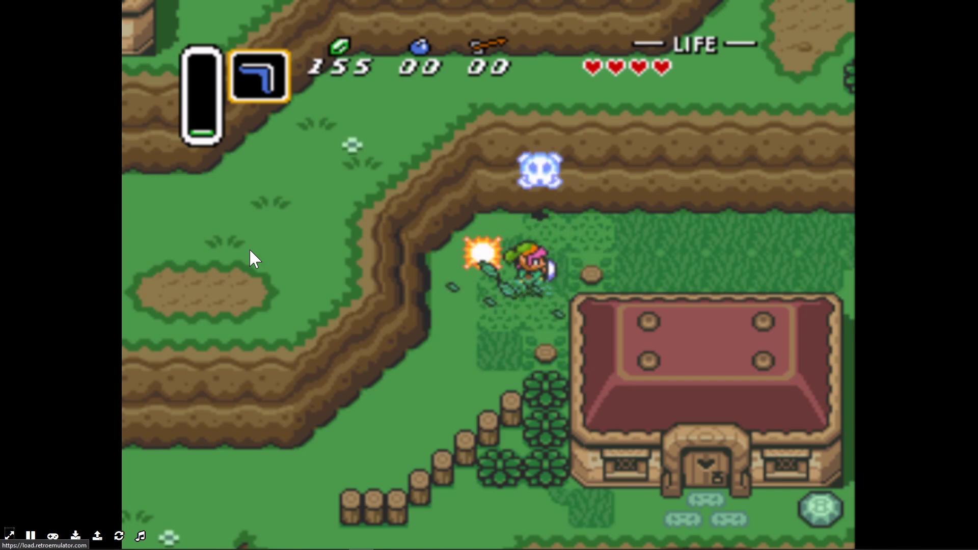
{"action": "key", "text": "Right"}
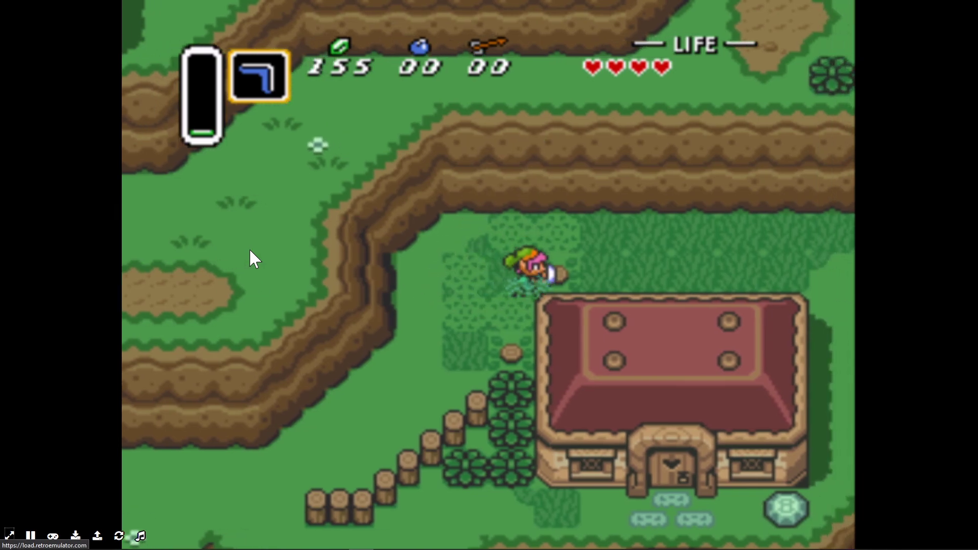
{"action": "key", "text": "Up"}
{"action": "key", "text": "z"}
{"action": "key", "text": "z"}
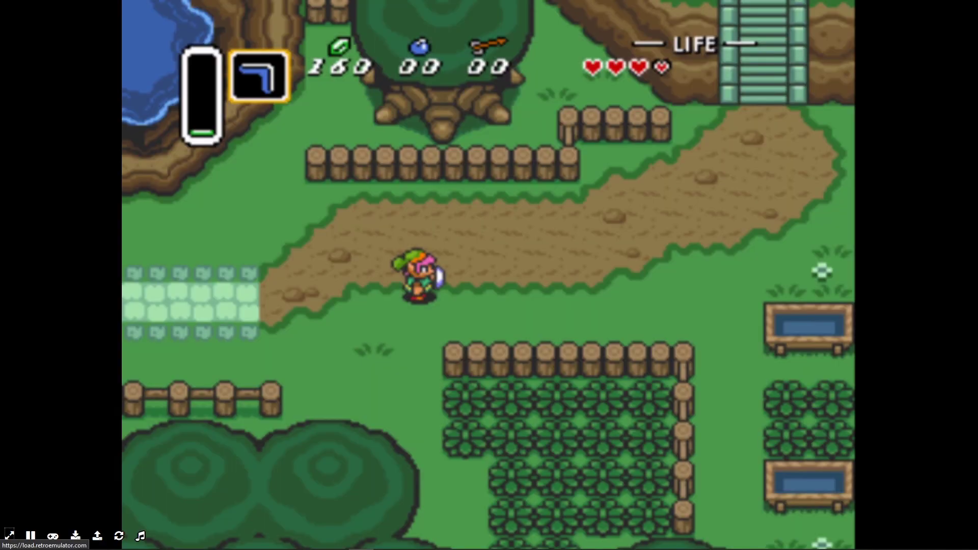
{"action": "key", "text": "Right"}
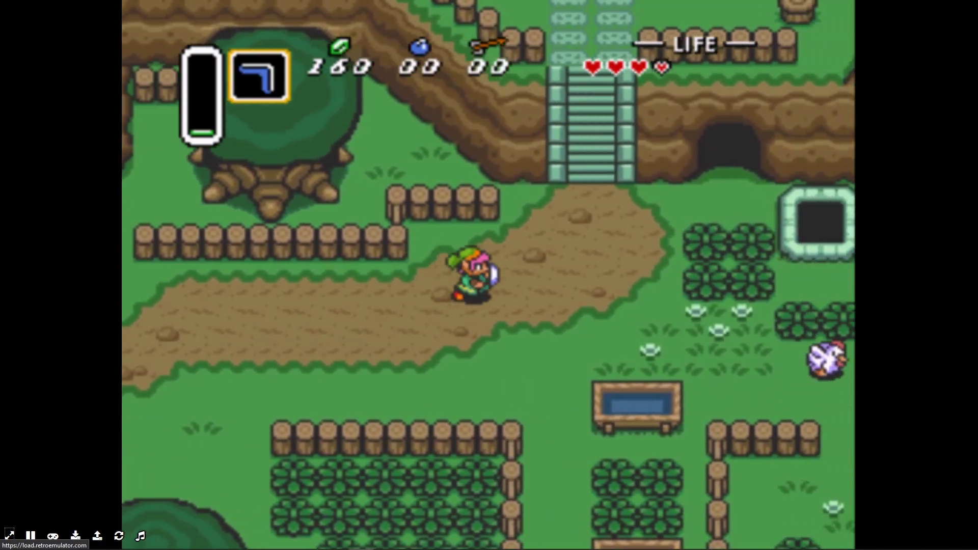
{"action": "key", "text": "Down"}
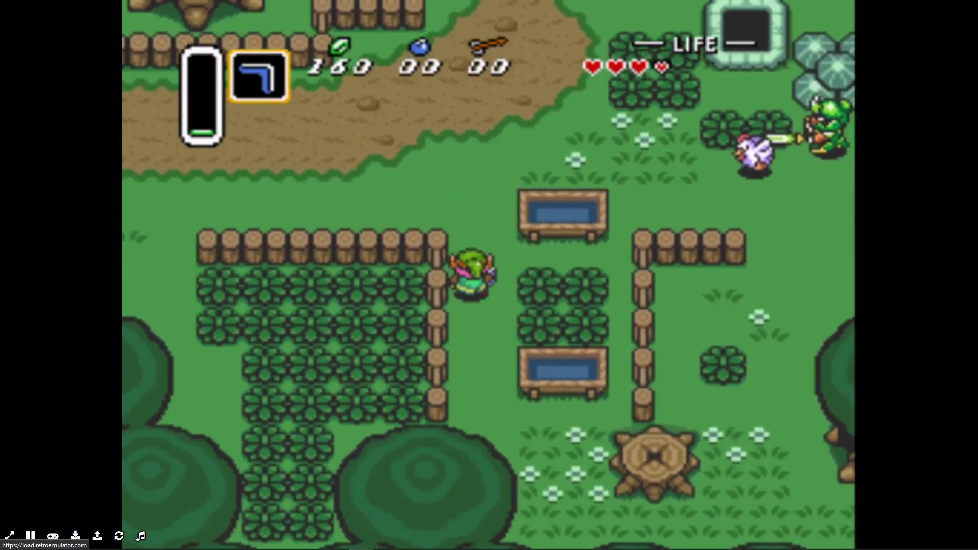
{"action": "key", "text": "Up"}
{"action": "key", "text": "Left"}
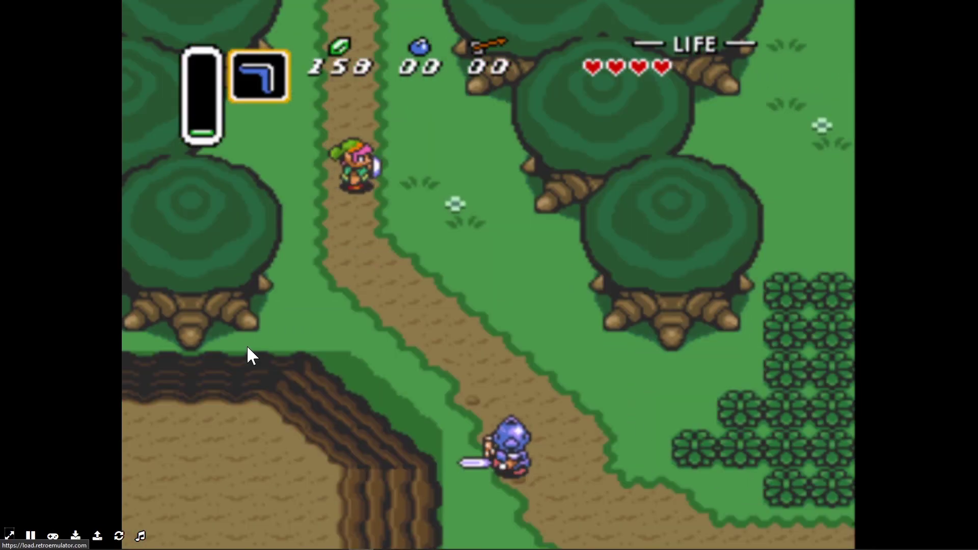
{"action": "key", "text": "Right"}
{"action": "key", "text": "Down"}
{"action": "key", "text": "Left"}
{"action": "key", "text": "Down"}
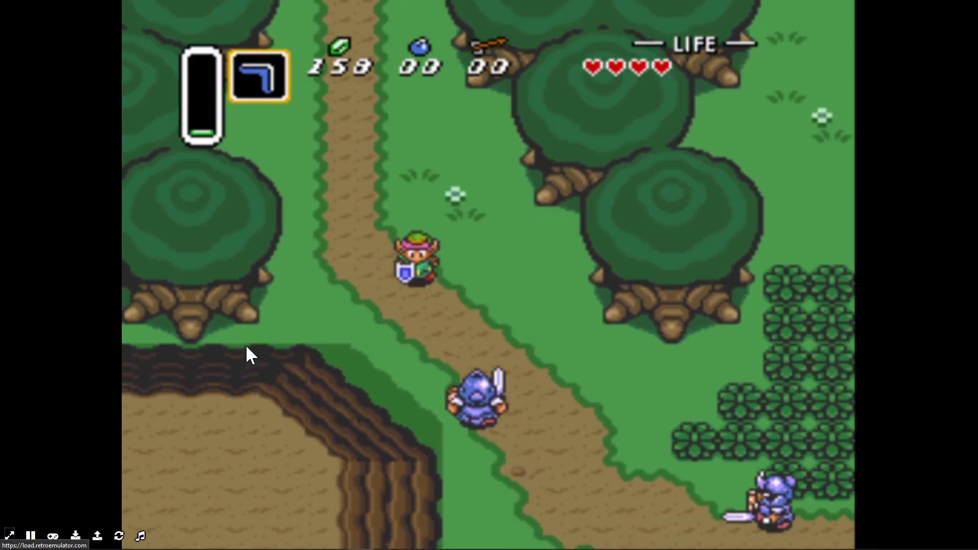
{"action": "key", "text": "Right"}
{"action": "key", "text": "a"}
{"action": "key", "text": "Down"}
{"action": "key", "text": "Left"}
{"action": "key", "text": "Up"}
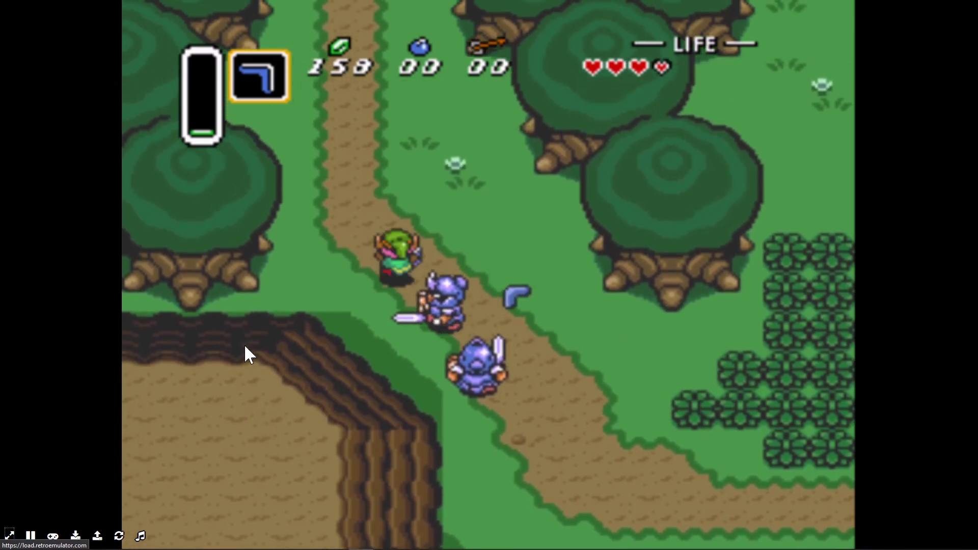
{"action": "key", "text": "Right"}
{"action": "key", "text": "Down"}
{"action": "key", "text": "s"}
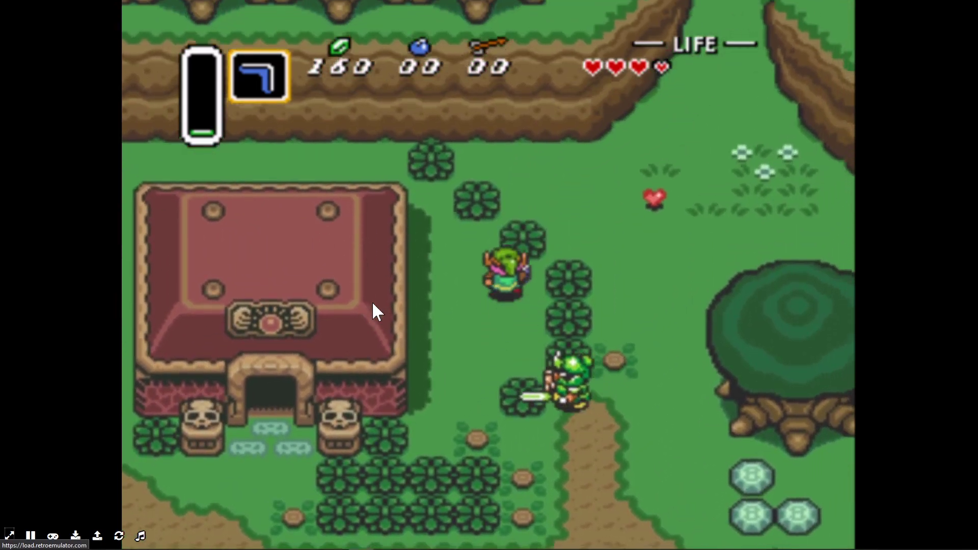
{"action": "key", "text": "Up"}
{"action": "key", "text": "Right"}
{"action": "key", "text": "x"}
{"action": "key", "text": "Up"}
{"action": "key", "text": "Right"}
{"action": "key", "text": "Down"}
{"action": "key", "text": "Up"}
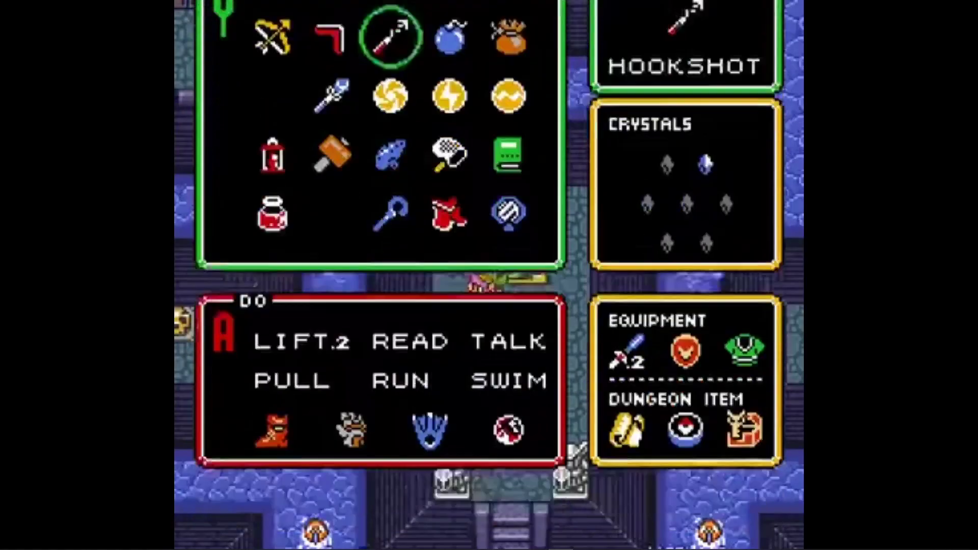
{"action": "key", "text": "Return"}
{"action": "key", "text": "Down"}
{"action": "key", "text": "Left"}
{"action": "key", "text": "a"}
{"action": "key", "text": "x"}
{"action": "key", "text": "Down"}
{"action": "key", "text": "x"}
{"action": "key", "text": "Left"}
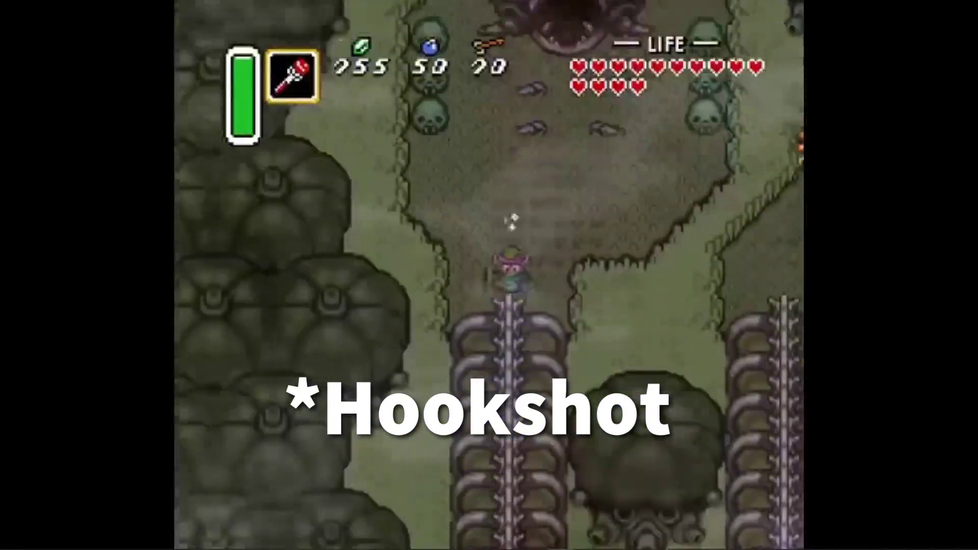
{"action": "key", "text": "Down"}
{"action": "key", "text": "Return"}
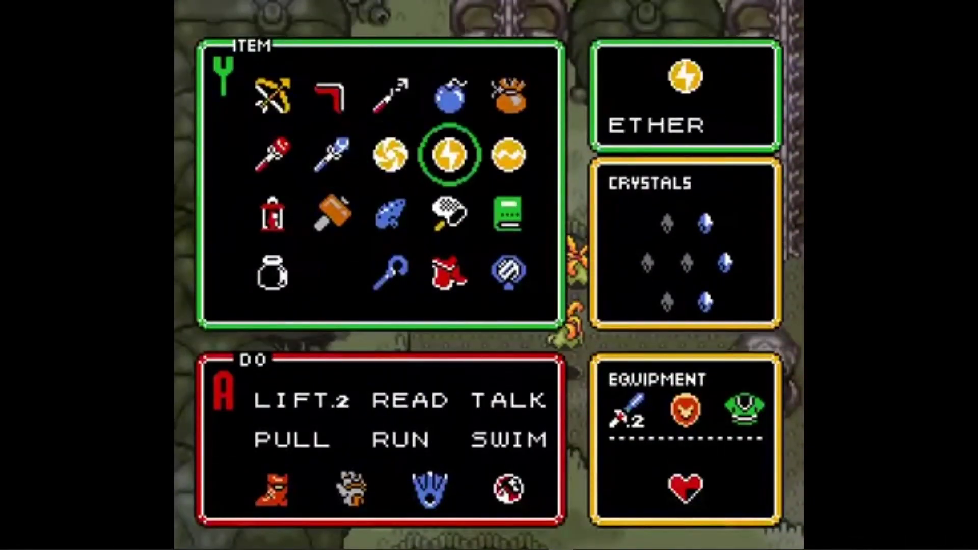
{"action": "key", "text": "Down"}
{"action": "key", "text": "Return"}
{"action": "key", "text": "Down"}
{"action": "key", "text": "Right"}
{"action": "key", "text": "z"}
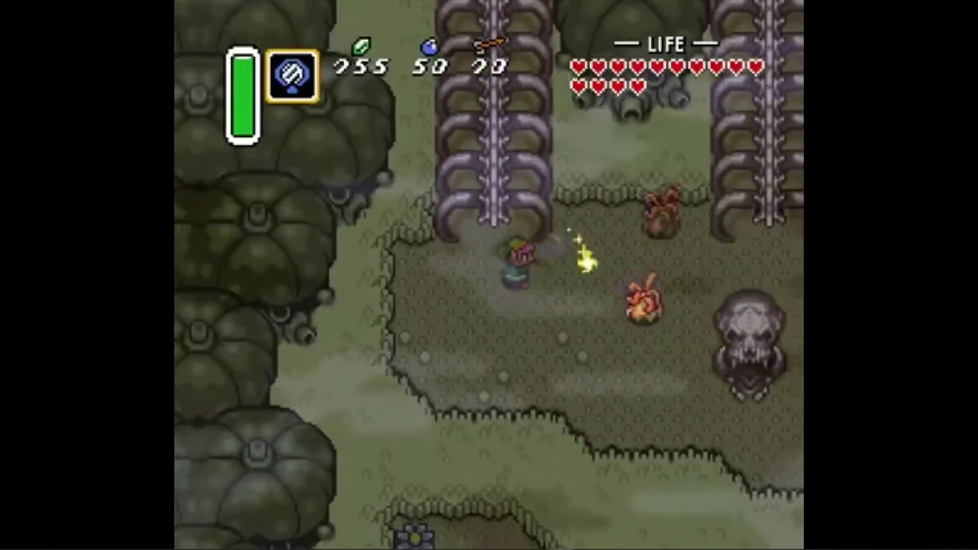
{"action": "key", "text": "z"}
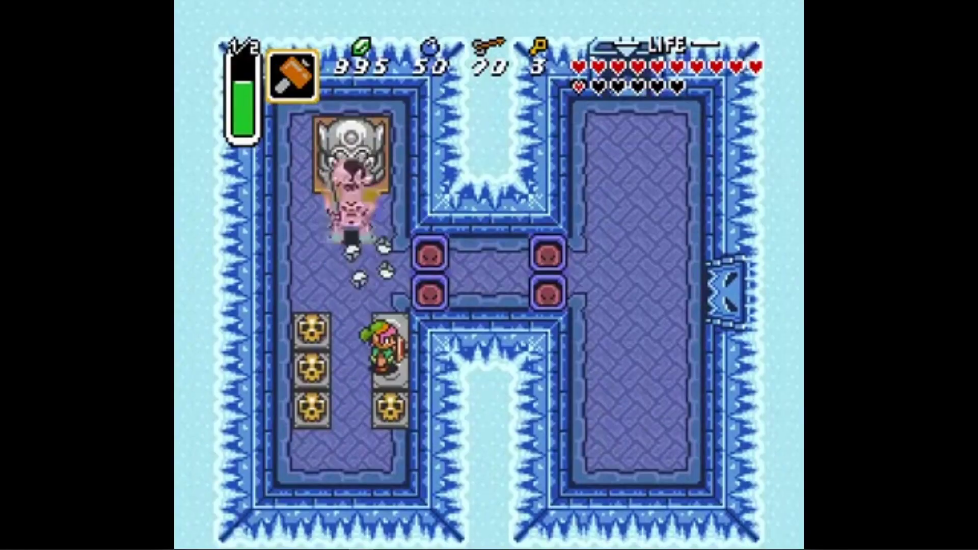
{"action": "key", "text": "Return"}
{"action": "key", "text": "Up"}
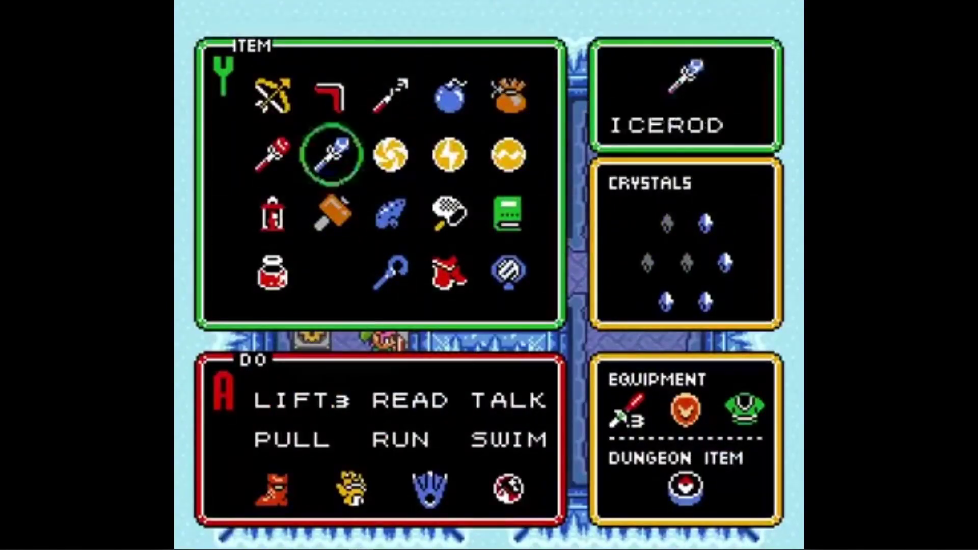
{"action": "key", "text": "Return"}
{"action": "key", "text": "Up"}
{"action": "key", "text": "Left"}
{"action": "key", "text": "a"}
{"action": "key", "text": "Down"}
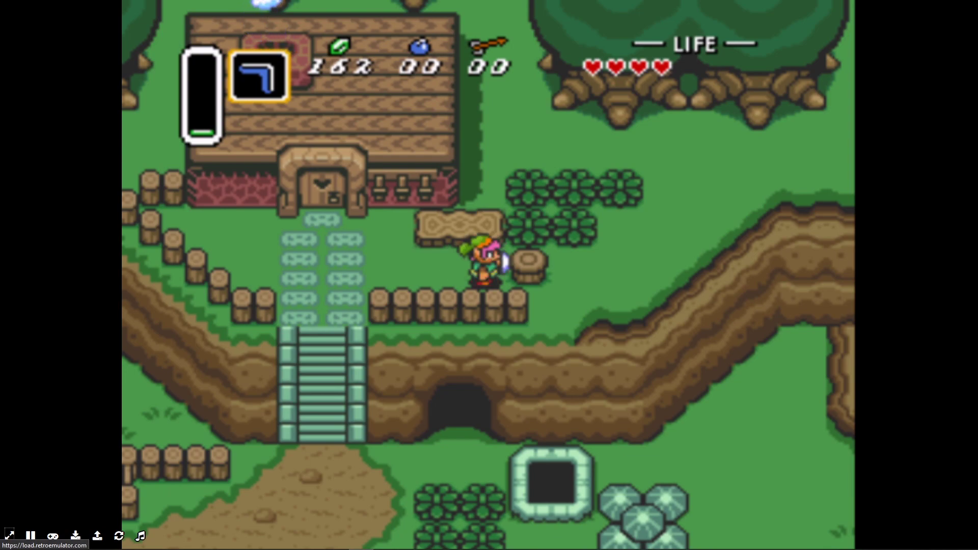
{"action": "key", "text": "Left"}
{"action": "key", "text": "Down"}
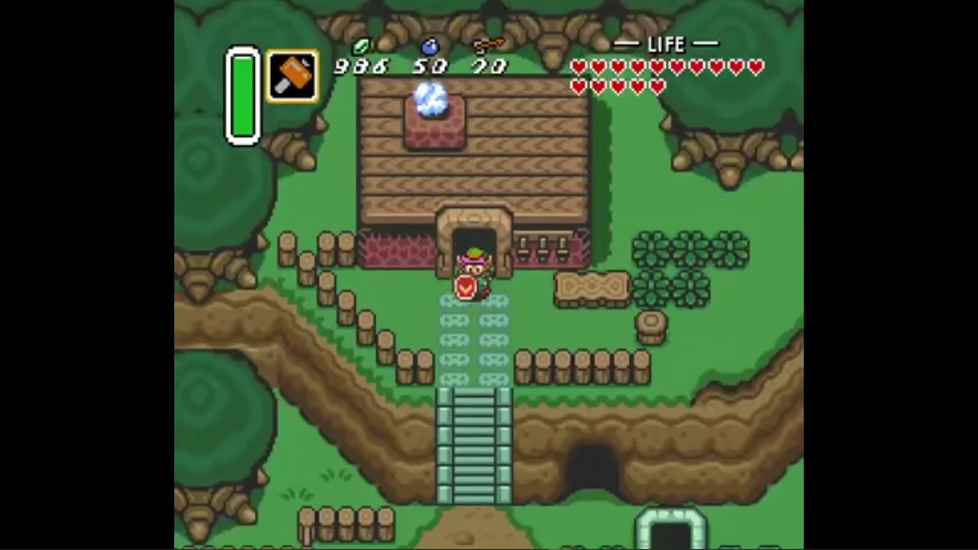
{"action": "key", "text": "Down"}
{"action": "key", "text": "Right"}
{"action": "key", "text": "a"}
{"action": "key", "text": "Right"}
{"action": "key", "text": "Down"}
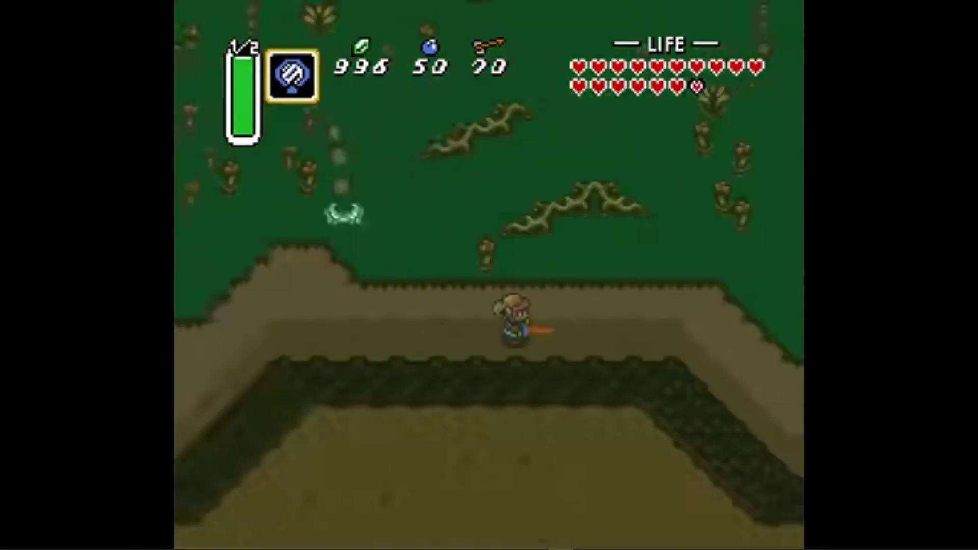
{"action": "key", "text": "Right"}
{"action": "key", "text": "Left"}
{"action": "key", "text": "Down"}
{"action": "key", "text": "Right"}
{"action": "key", "text": "a"}
{"action": "key", "text": "Up"}
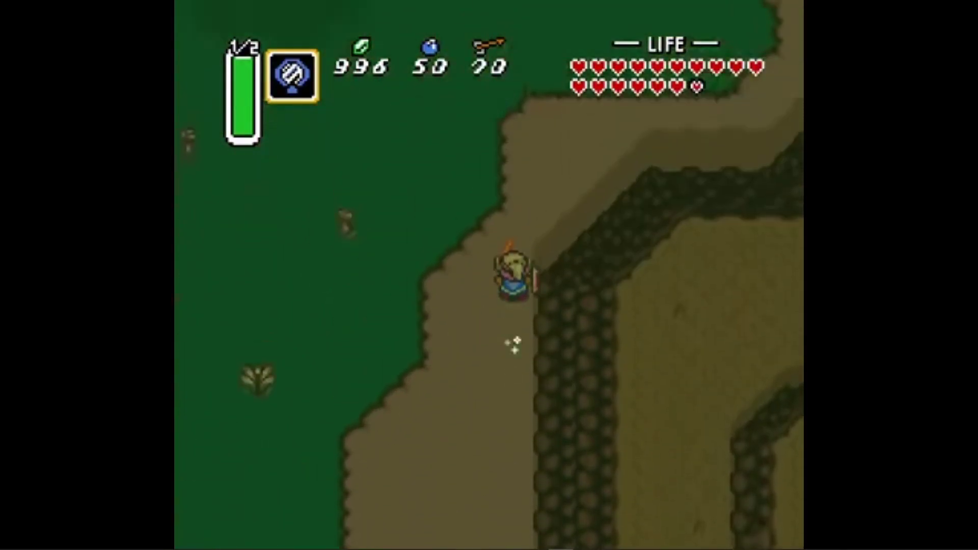
{"action": "key", "text": "Up"}
{"action": "key", "text": "Up"}
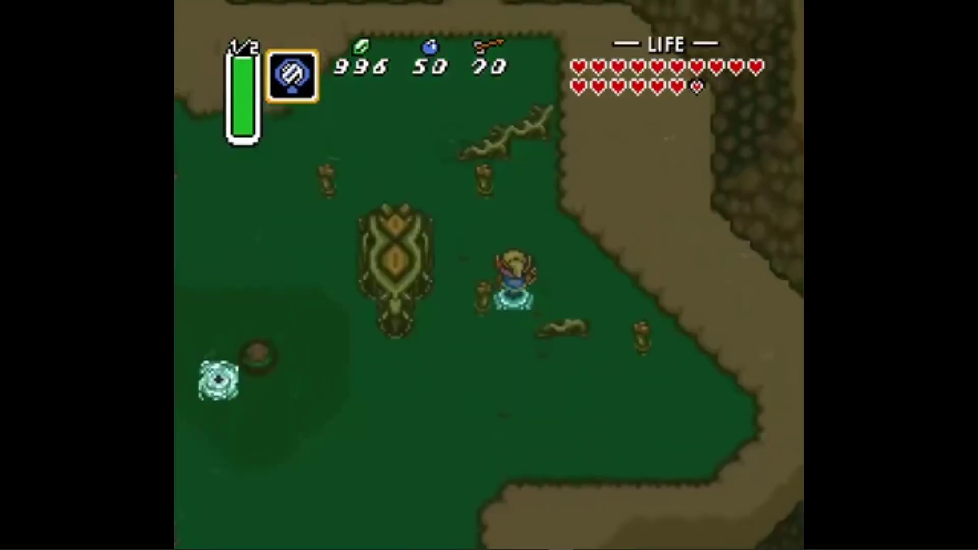
{"action": "key", "text": "Right"}
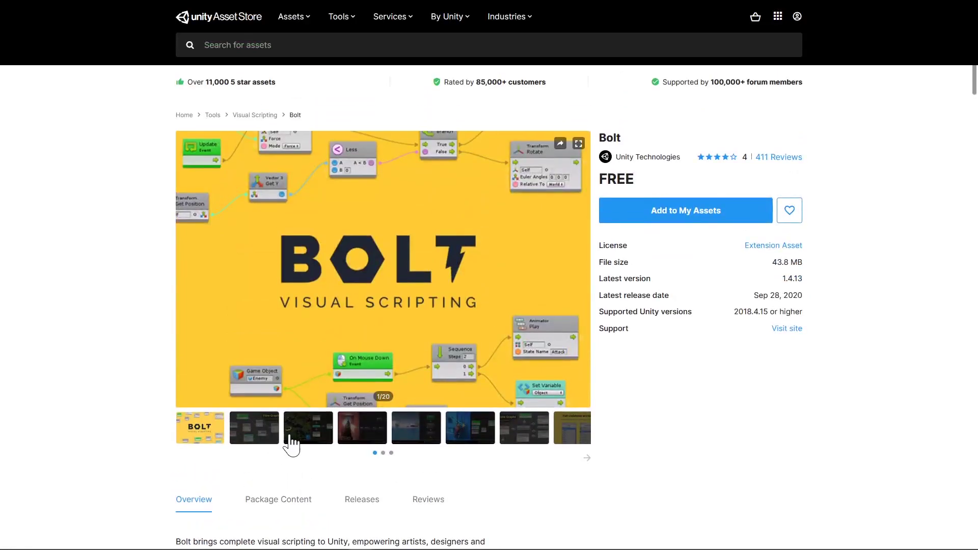
Look through the preview images of the Bolt visual scripting asset on the Unity Asset Store
{"action": "left_click", "coordinate": [302, 440]}
{"action": "left_click", "coordinate": [362, 436]}
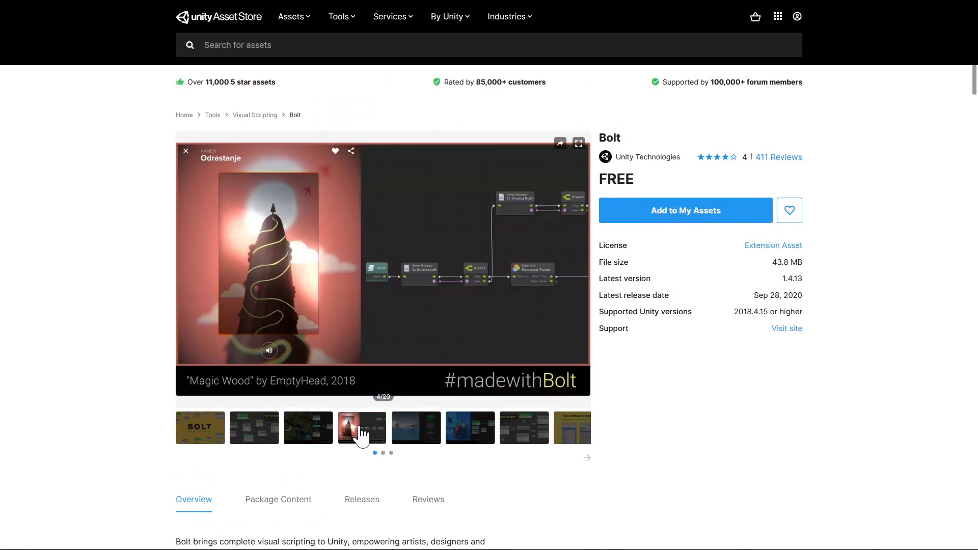
{"action": "left_click", "coordinate": [413, 436]}
{"action": "left_click", "coordinate": [474, 433]}
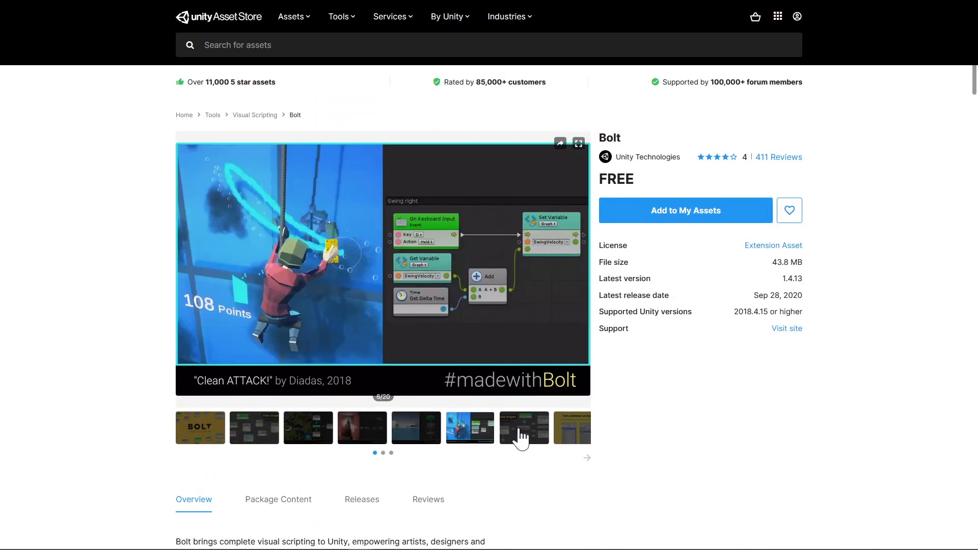
{"action": "left_click", "coordinate": [522, 437]}
{"action": "left_click", "coordinate": [570, 438]}
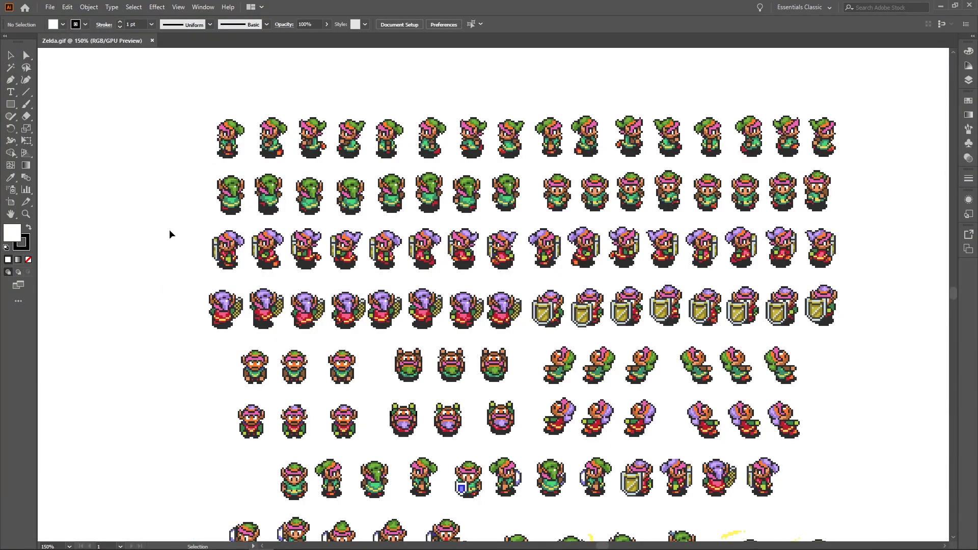
Switch to Illustrator and look over the character sprites in Zelda.gif
{"action": "scroll", "coordinate": [169, 229], "scroll_direction": "down", "scroll_amount": 5}
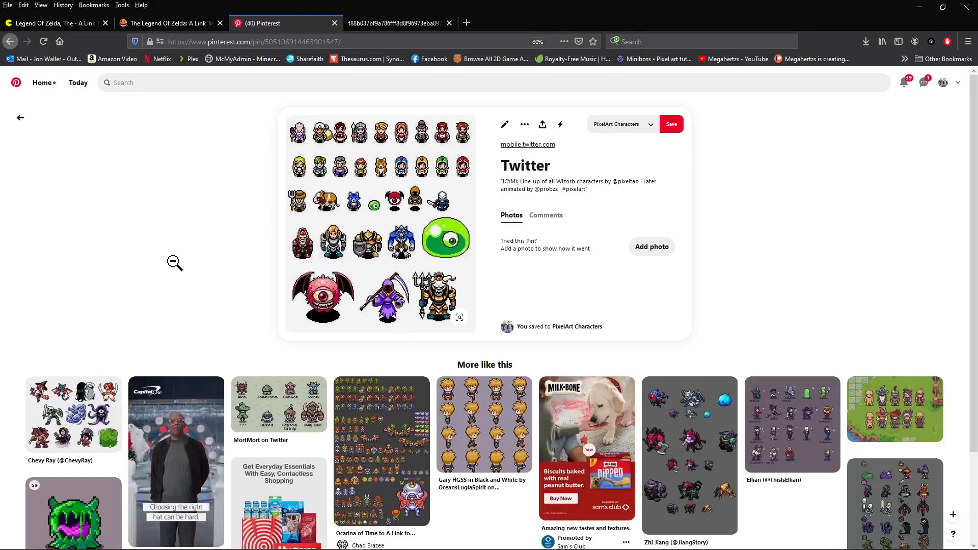
Browse Pinterest for pixel art character references and view the Ocarina of Time to A Link to the Past style sprite sheet
{"action": "scroll", "coordinate": [267, 262], "scroll_direction": "down", "scroll_amount": 3}
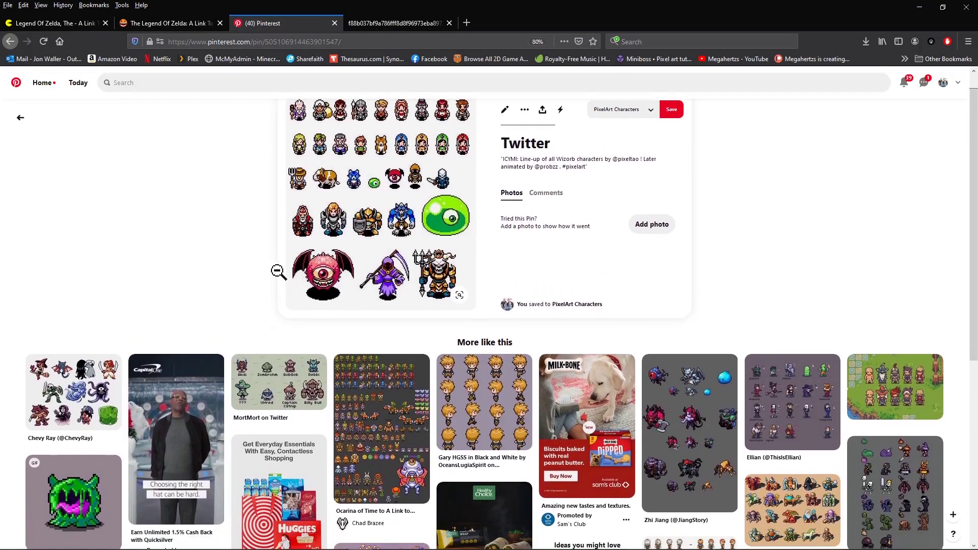
{"action": "scroll", "coordinate": [309, 300], "scroll_direction": "down", "scroll_amount": 1}
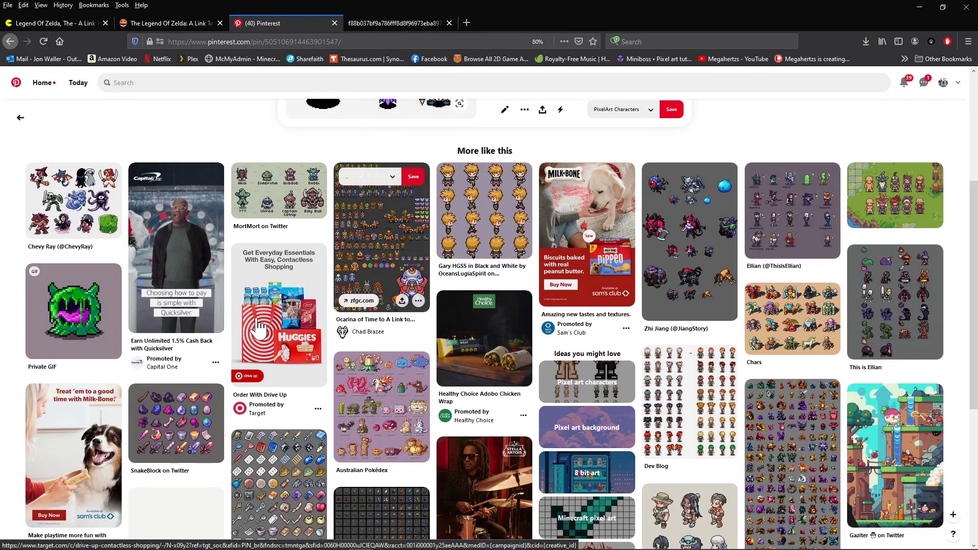
{"action": "left_click", "coordinate": [340, 243]}
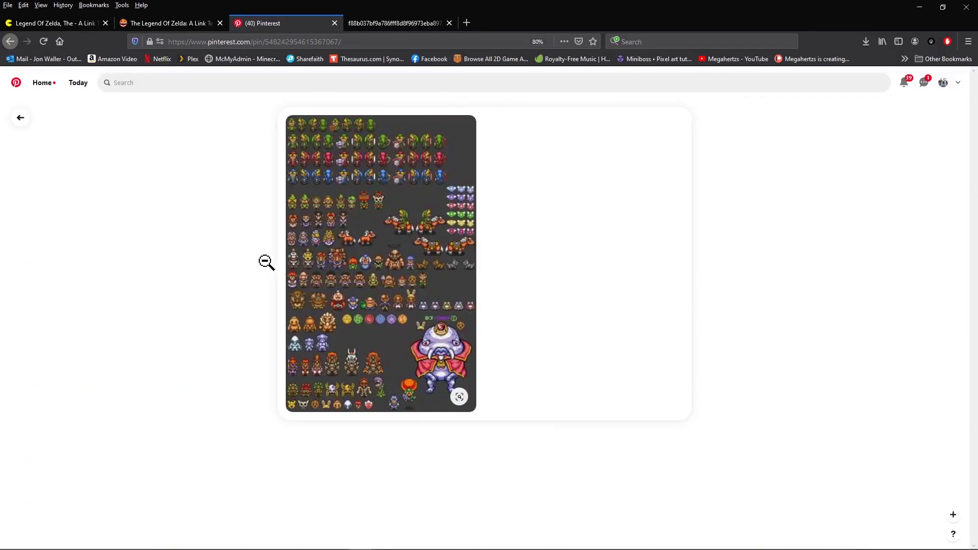
{"action": "scroll", "coordinate": [181, 292], "scroll_direction": "down", "scroll_amount": 3}
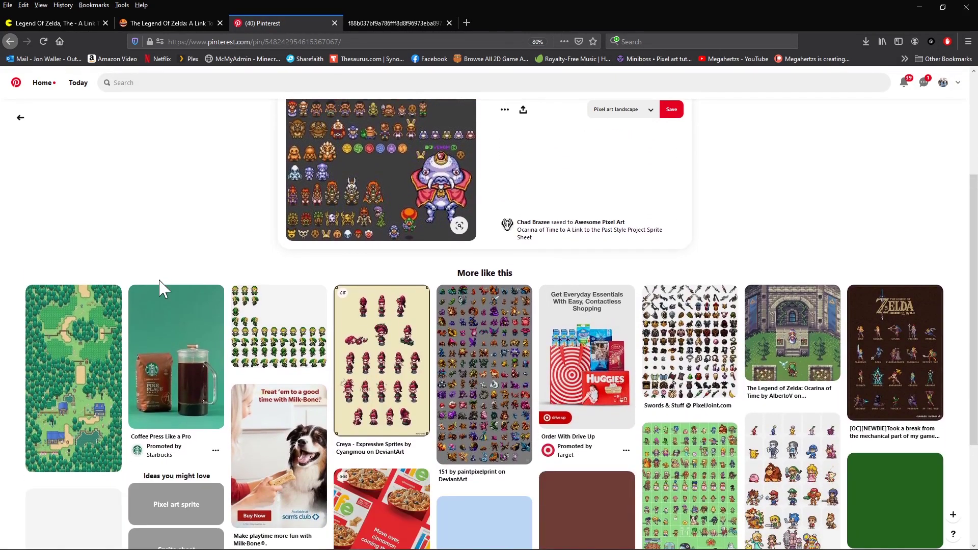
{"action": "scroll", "coordinate": [160, 281], "scroll_direction": "down", "scroll_amount": 5}
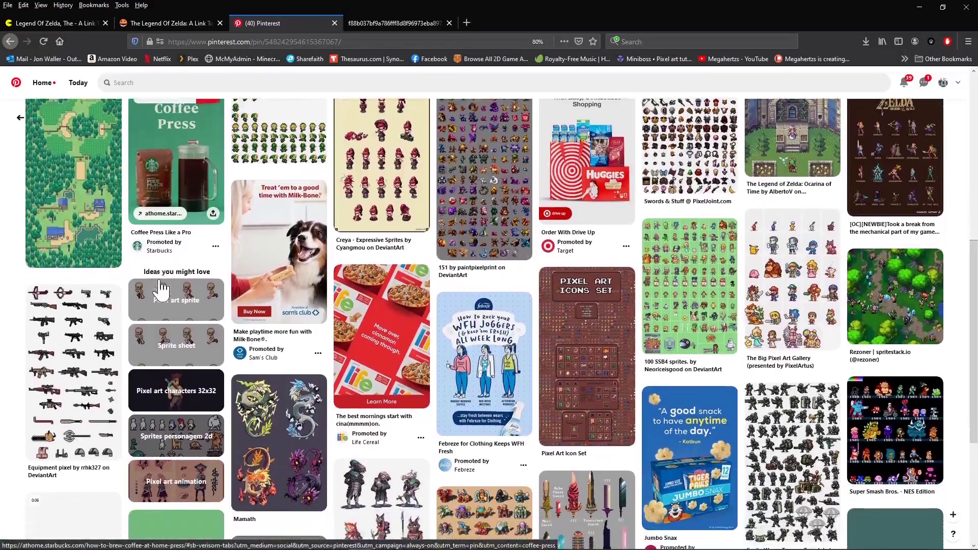
{"action": "scroll", "coordinate": [144, 292], "scroll_direction": "down", "scroll_amount": 2}
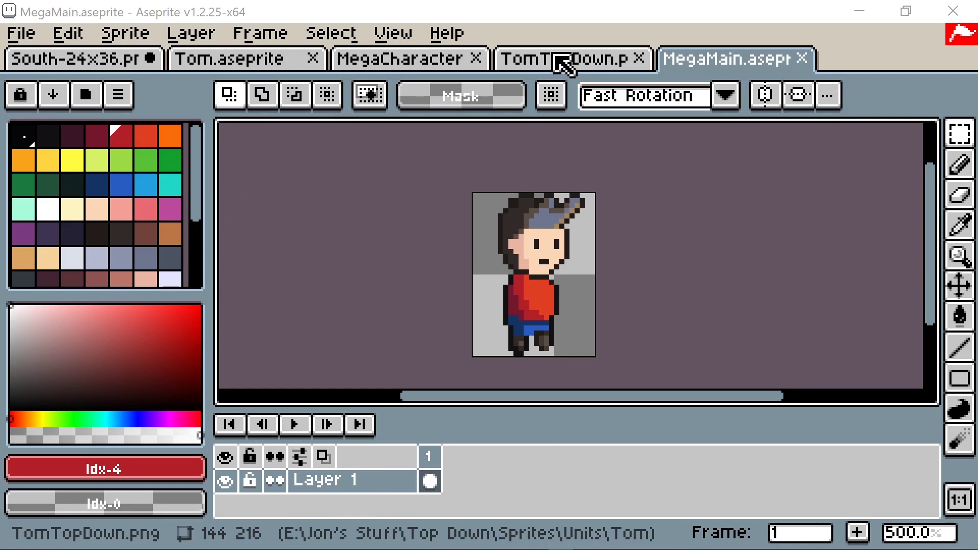
Switch to TomTopDown.png in Aseprite and examine its character sprites
{"action": "left_click", "coordinate": [557, 58]}
{"action": "scroll", "coordinate": [436, 229], "scroll_direction": "up", "scroll_amount": 1}
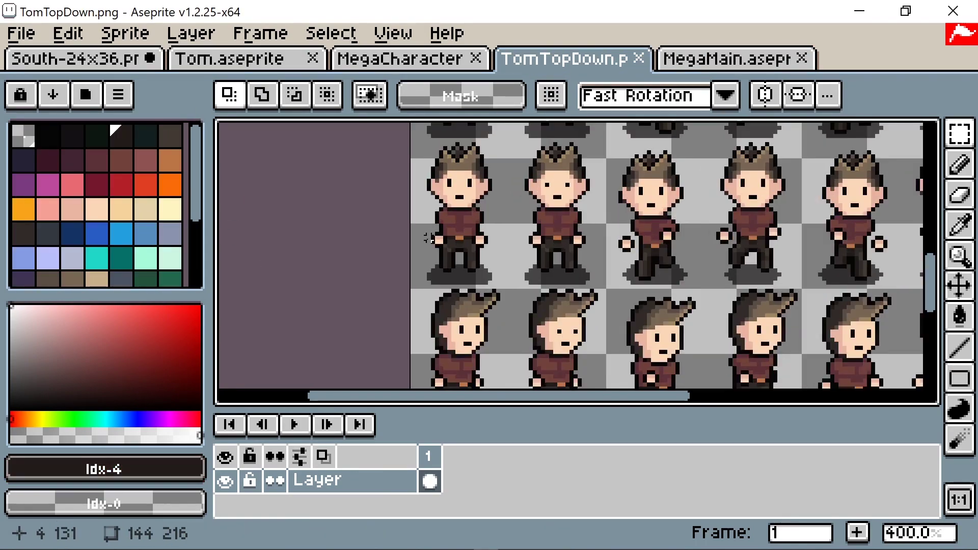
{"action": "middle_click_drag", "start_coordinate": [436, 229], "coordinate": [290, 280]}
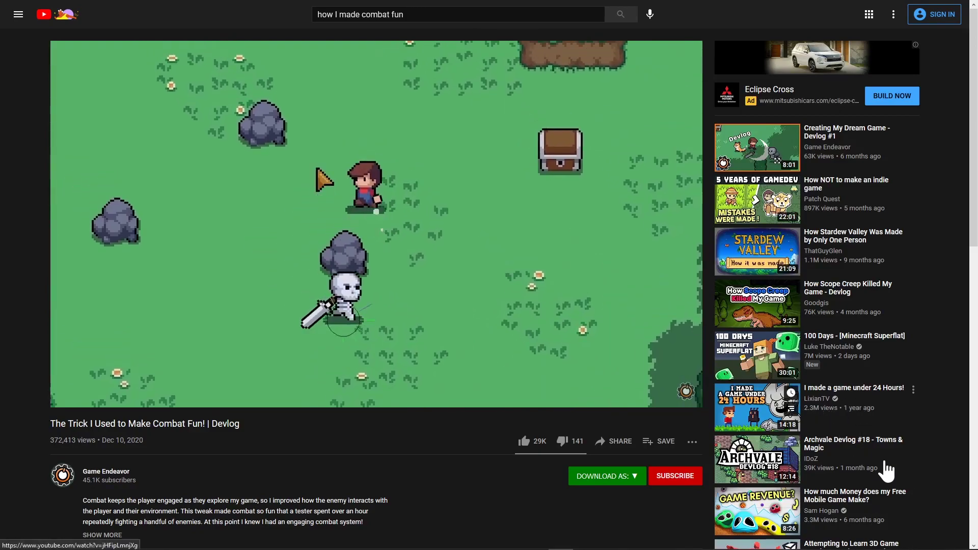
Look across the character poses in the TomSword&Shield.aseprite sprite sheet
{"action": "mouse_move", "coordinate": [861, 549]}
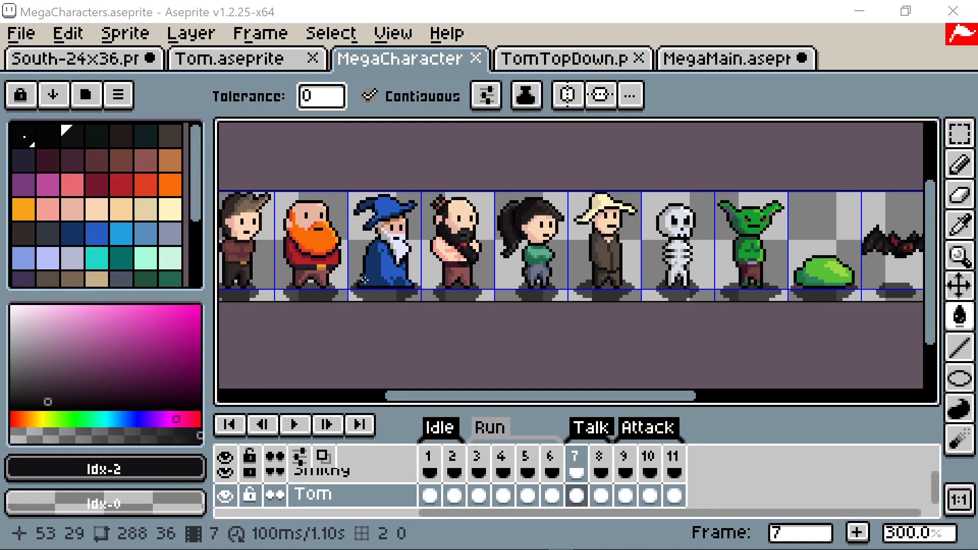
{"action": "scroll", "coordinate": [530, 308], "scroll_direction": "up", "scroll_amount": 1}
{"action": "middle_click_drag", "start_coordinate": [531, 308], "coordinate": [221, 328]}
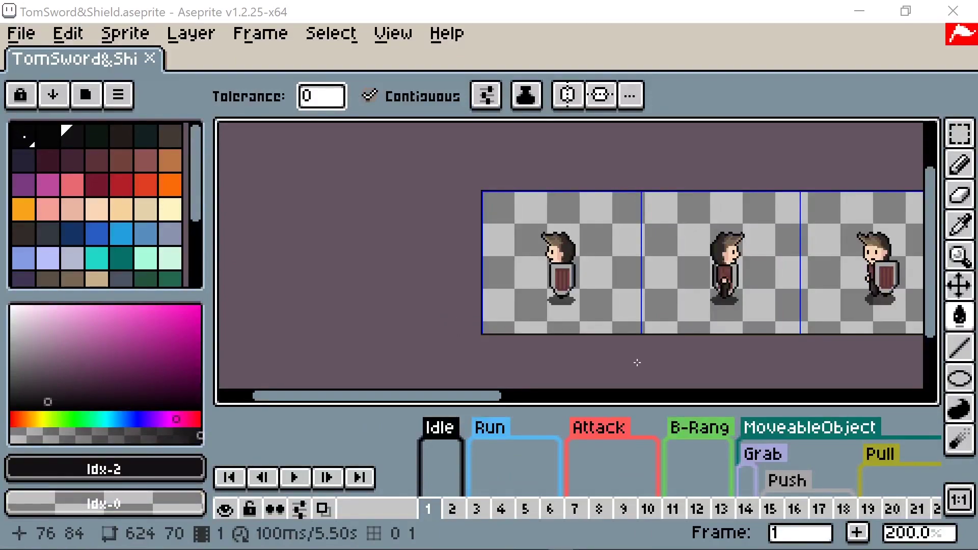
{"action": "middle_click_drag", "start_coordinate": [635, 360], "coordinate": [229, 367]}
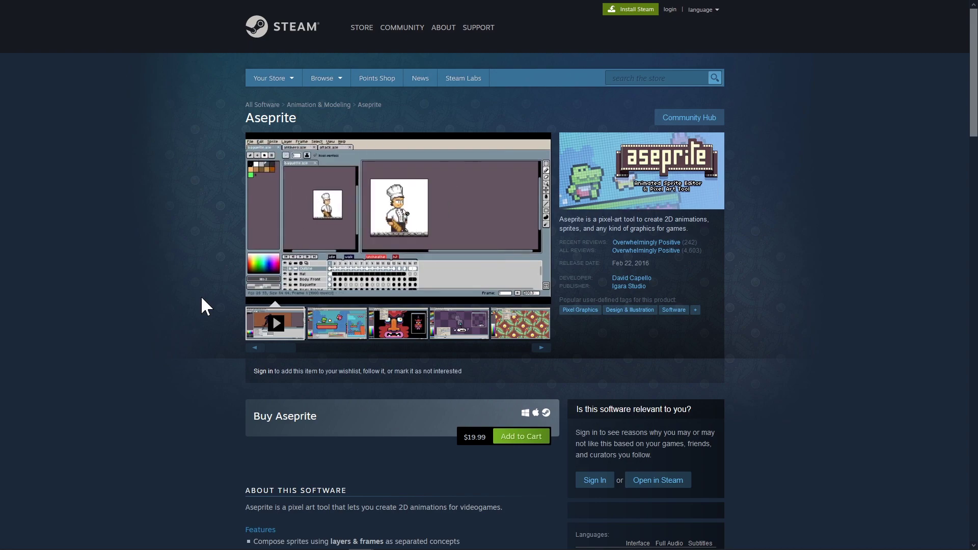
Step through Run frames 4 to 6 of MegaCharacters.aseprite and play the animation
{"action": "mouse_move", "coordinate": [302, 268]}
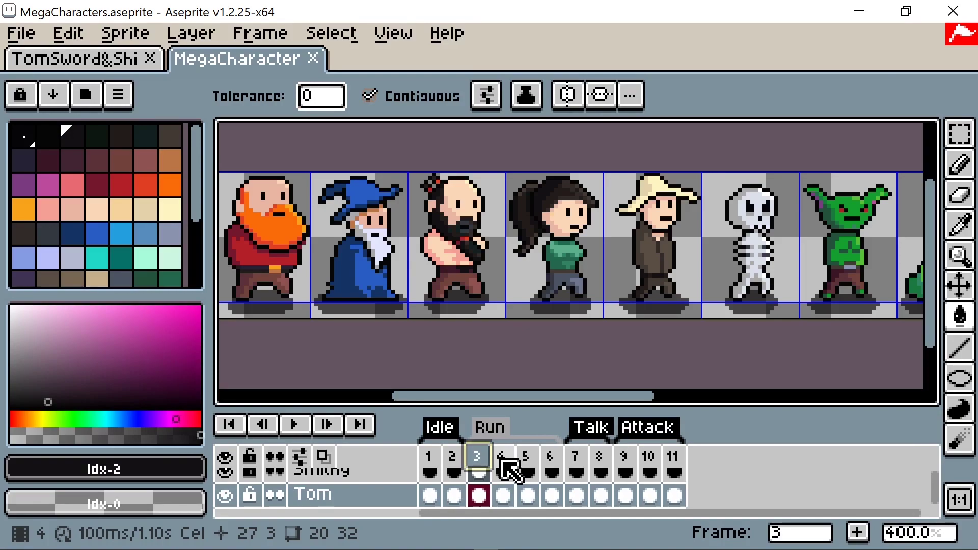
{"action": "left_click", "coordinate": [508, 459]}
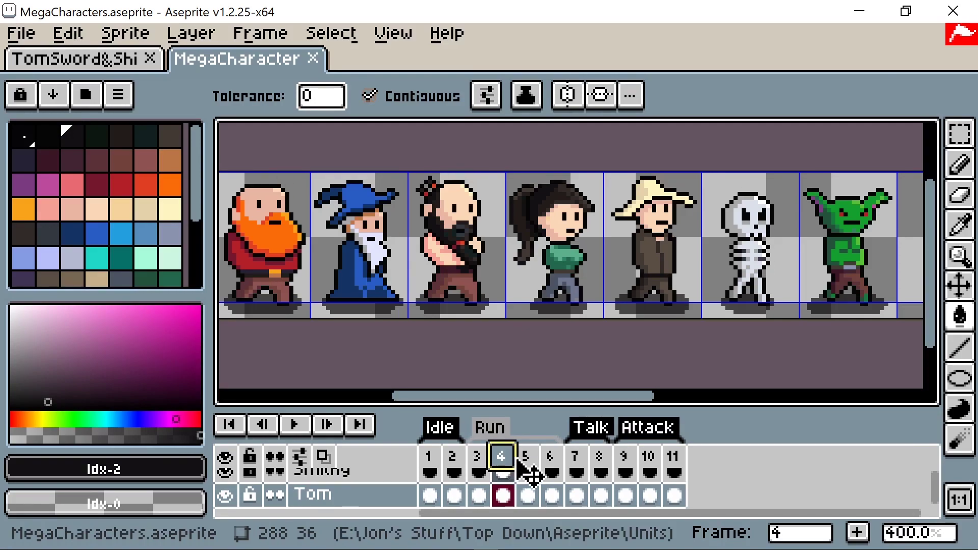
{"action": "left_click", "coordinate": [527, 461]}
{"action": "left_click", "coordinate": [550, 461]}
{"action": "left_click", "coordinate": [295, 428]}
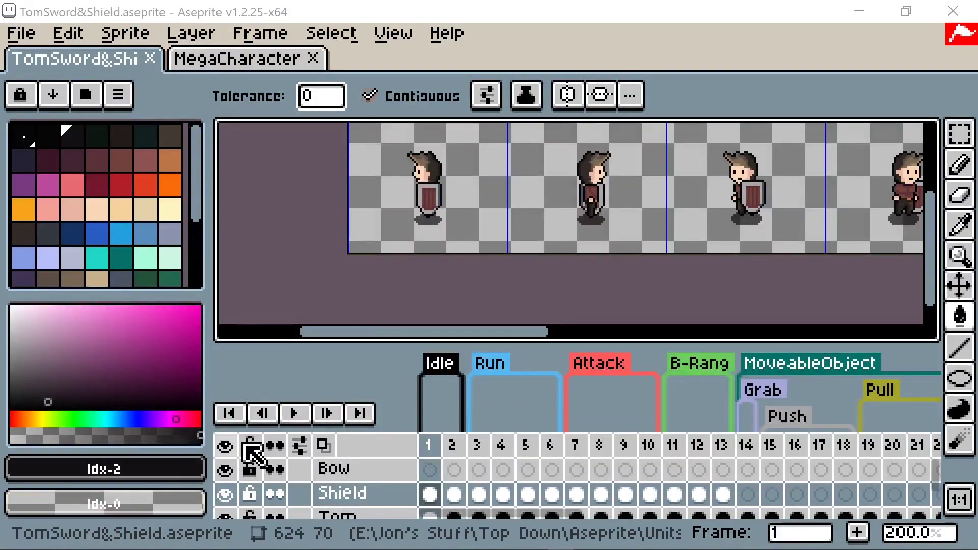
Toggle the visibility of the Shield layer in TomSword&Shield.aseprite to compare the character with and without the shield
{"action": "left_click", "coordinate": [225, 494]}
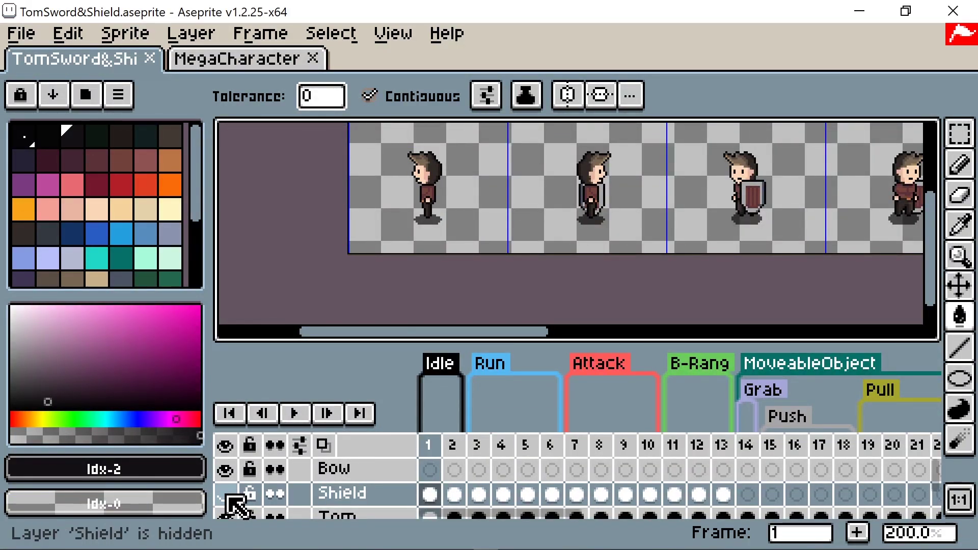
{"action": "left_click", "coordinate": [226, 494]}
{"action": "left_click", "coordinate": [226, 494]}
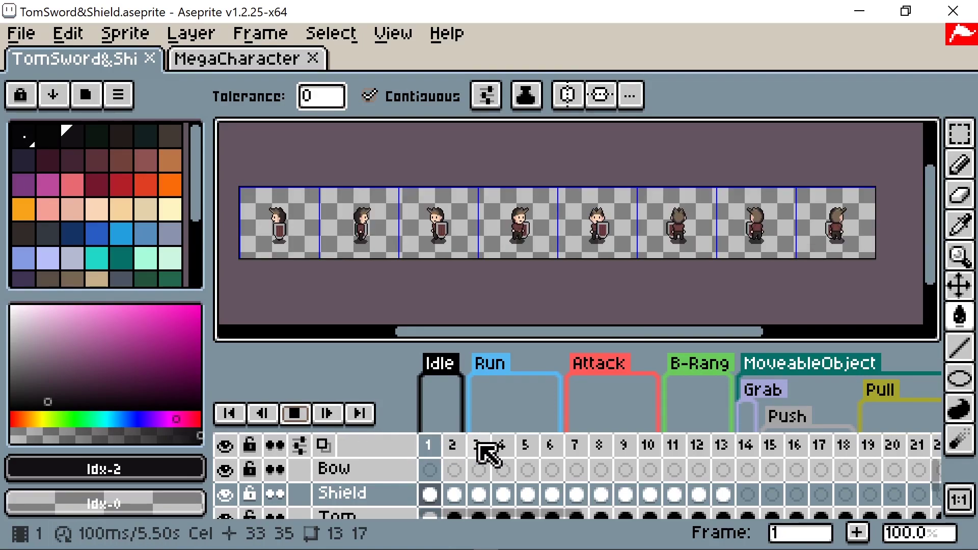
{"action": "left_click", "coordinate": [479, 445]}
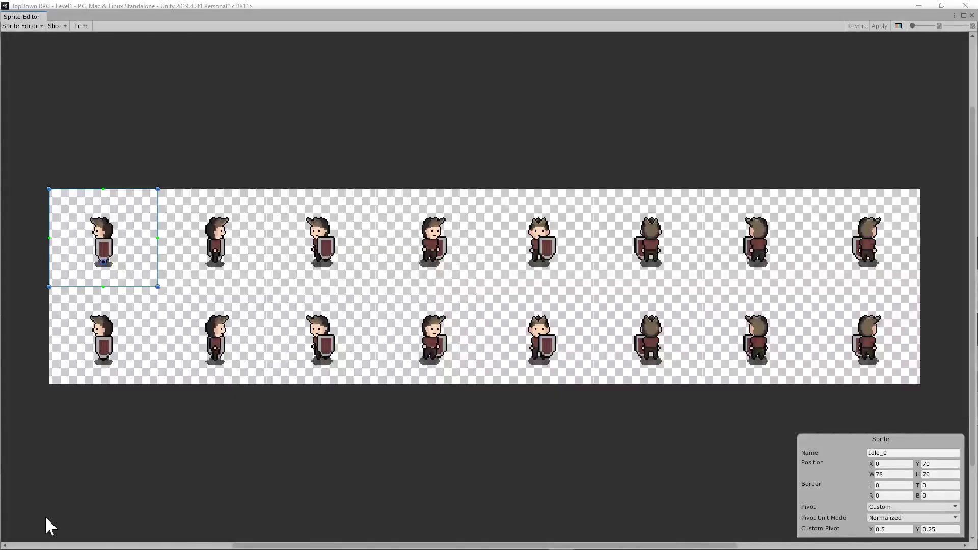
Switch to Unity's Sprite Editor and look through the individually sliced sprites of the Idle sheet
{"action": "left_click", "coordinate": [231, 236]}
{"action": "left_click", "coordinate": [371, 258]}
{"action": "left_click", "coordinate": [439, 245]}
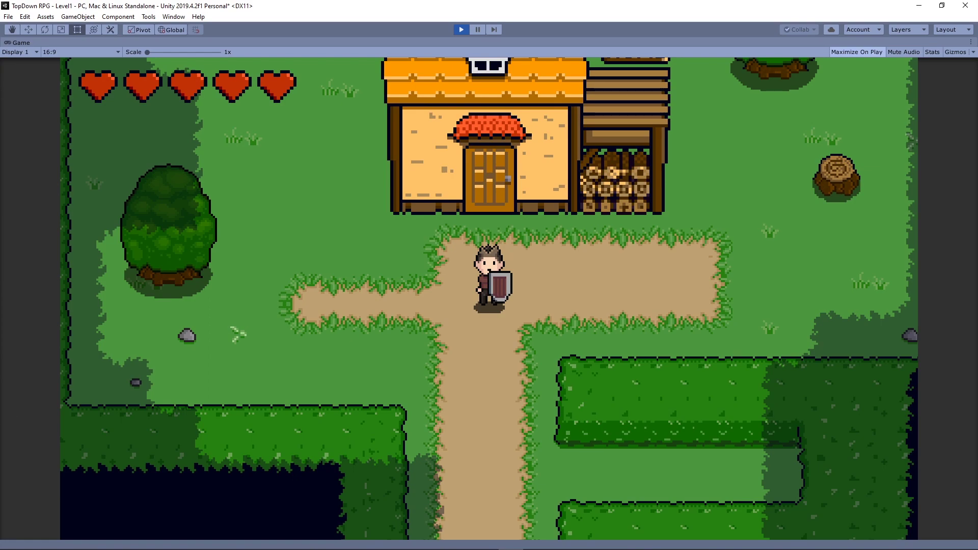
Exit play mode and open the Movement super unit from Tom's flow graph for an overview of its nodes
{"action": "key", "text": "ctrl+p"}
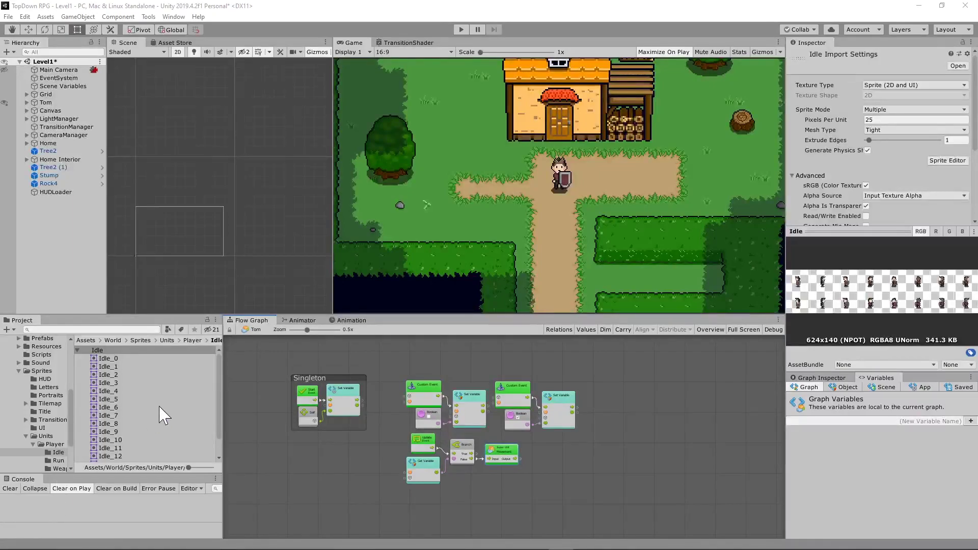
{"action": "scroll", "coordinate": [499, 452], "scroll_direction": "up", "scroll_amount": 3}
{"action": "double_click", "coordinate": [495, 447]}
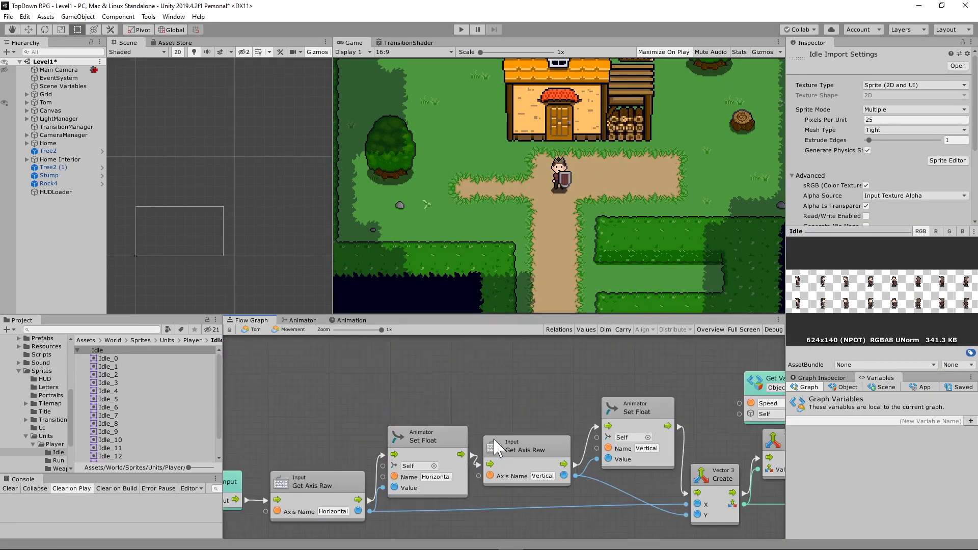
{"action": "scroll", "coordinate": [464, 477], "scroll_direction": "down", "scroll_amount": 7}
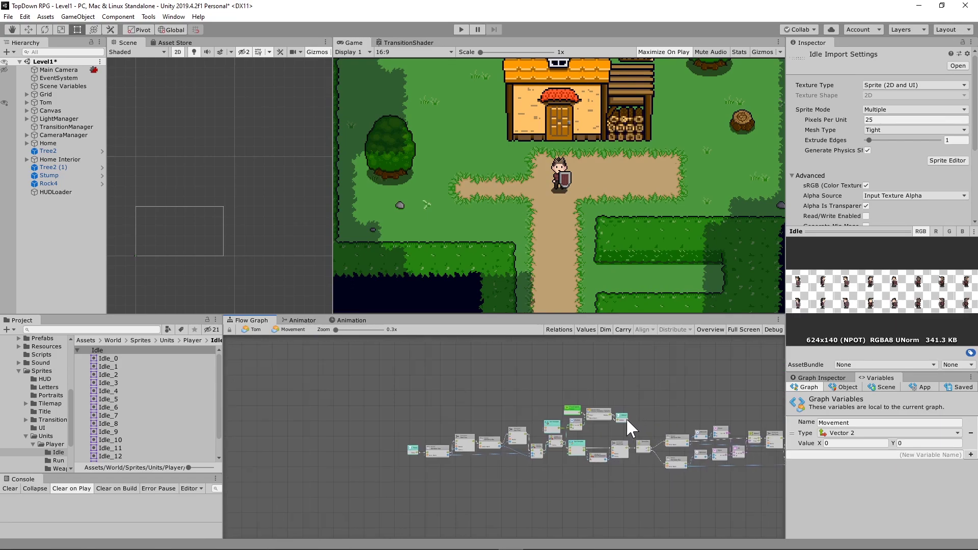
{"action": "middle_click_drag", "start_coordinate": [496, 397], "coordinate": [552, 397]}
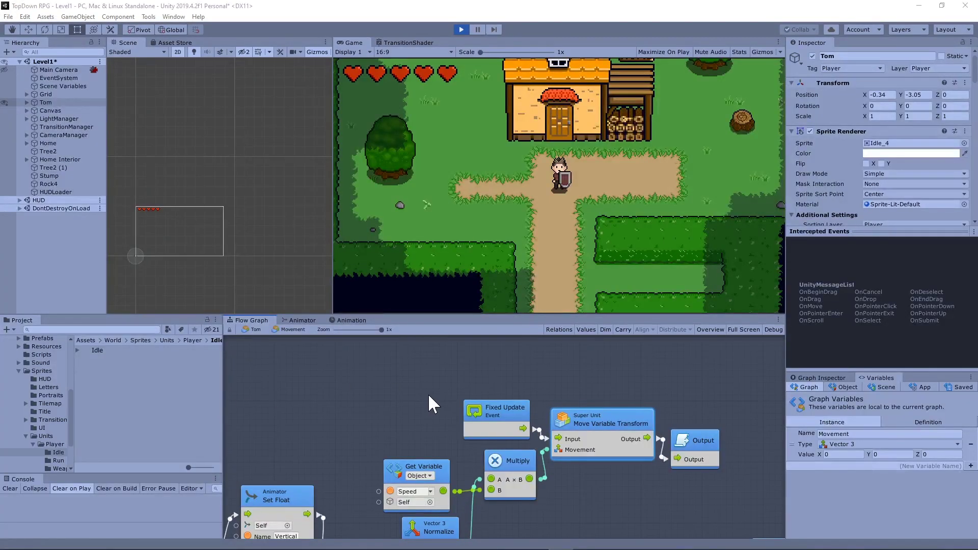
Open the Move Variable Transform super unit, examine its position and Lerp nodes, and return to the Movement graph
{"action": "double_click", "coordinate": [591, 443]}
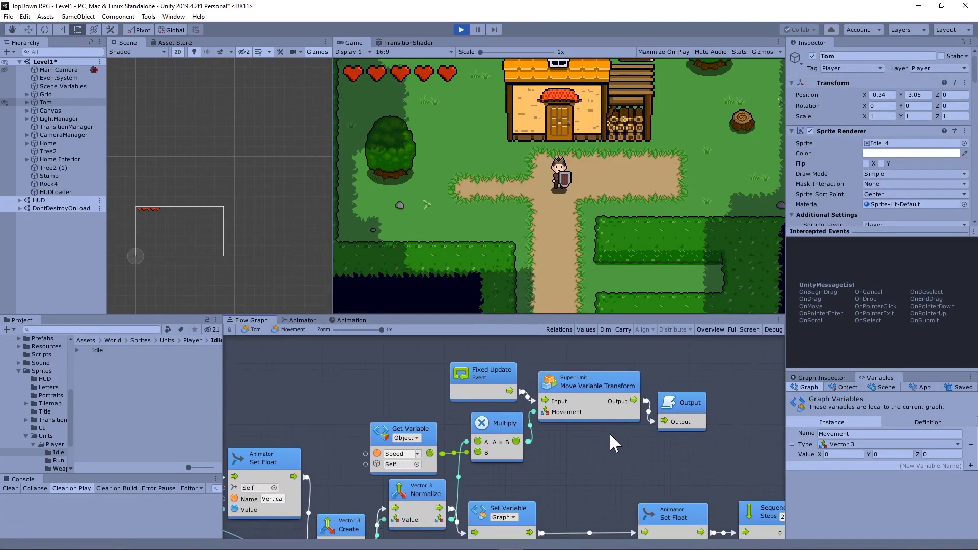
{"action": "scroll", "coordinate": [564, 403], "scroll_direction": "up", "scroll_amount": 1}
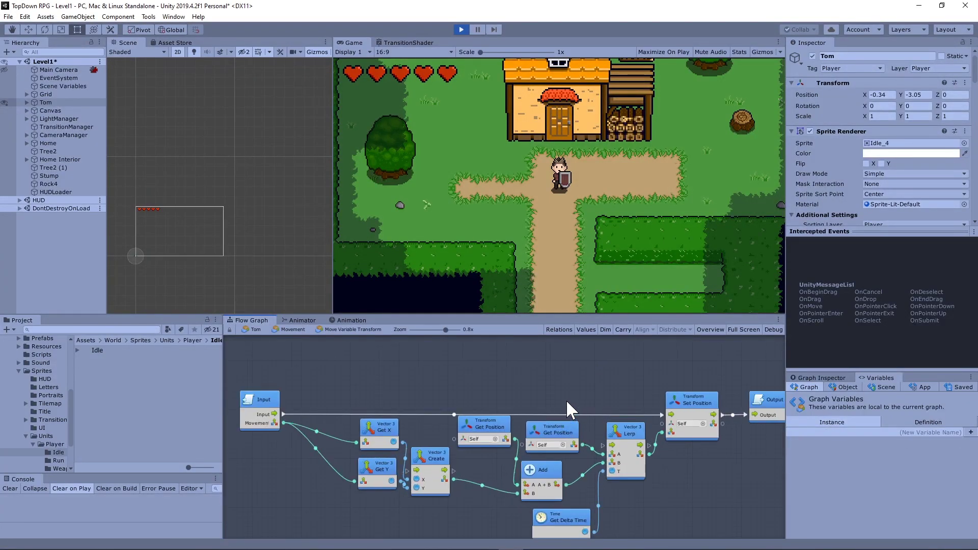
{"action": "middle_click_drag", "start_coordinate": [561, 401], "coordinate": [512, 399]}
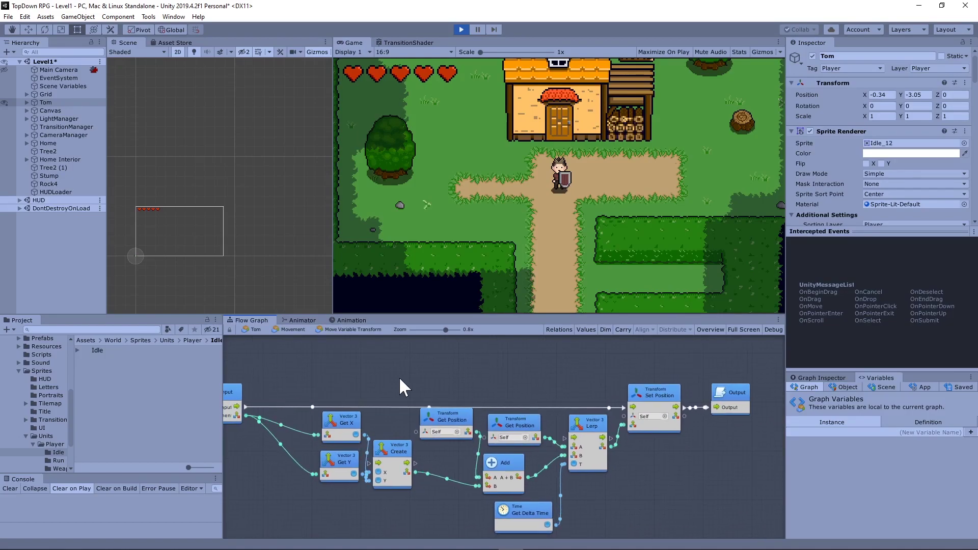
{"action": "left_click", "coordinate": [287, 330]}
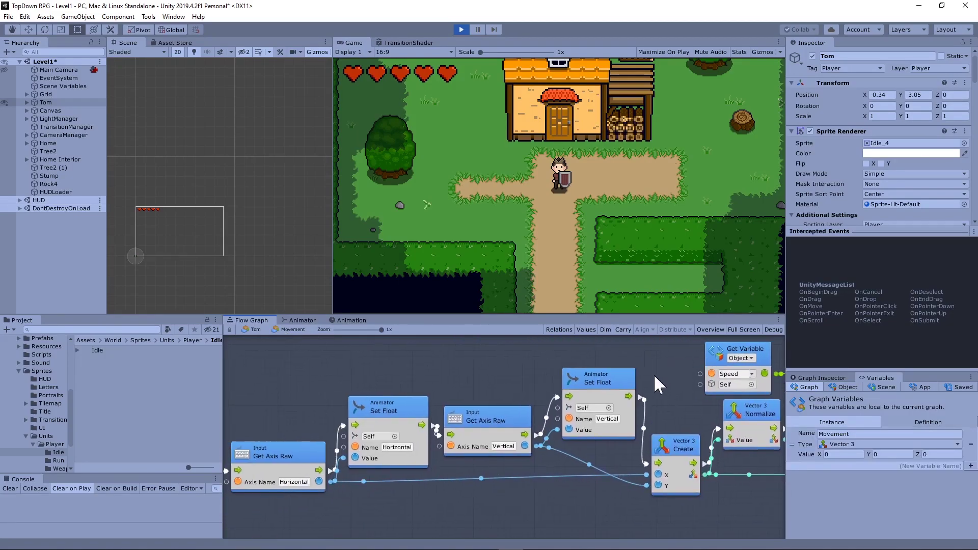
Examine the Movement graph from the horizontal and vertical axis inputs through to the Speed float and Sequence nodes
{"action": "scroll", "coordinate": [501, 411], "scroll_direction": "down", "scroll_amount": 1}
{"action": "scroll", "coordinate": [417, 444], "scroll_direction": "up", "scroll_amount": 5}
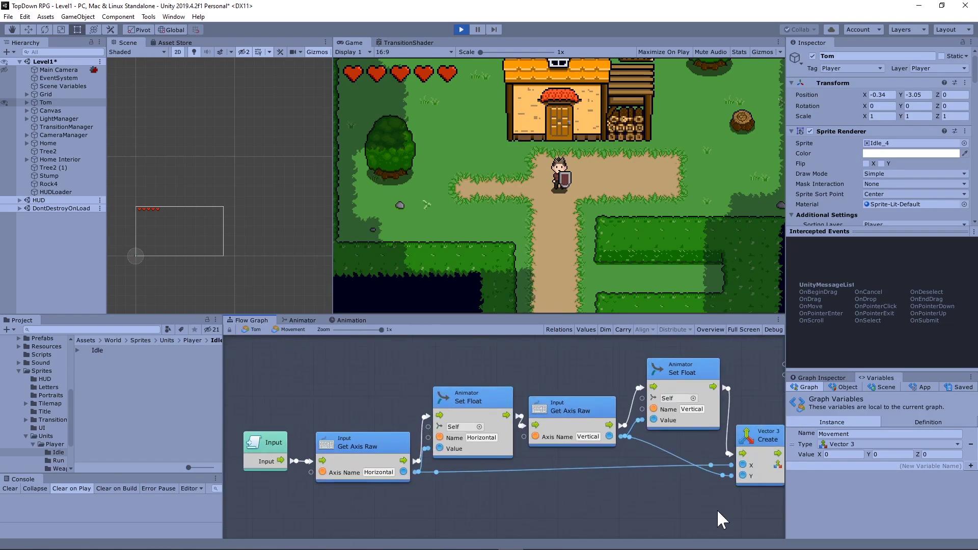
{"action": "middle_click_drag", "start_coordinate": [717, 509], "coordinate": [546, 404]}
{"action": "scroll", "coordinate": [375, 438], "scroll_direction": "down", "scroll_amount": 4}
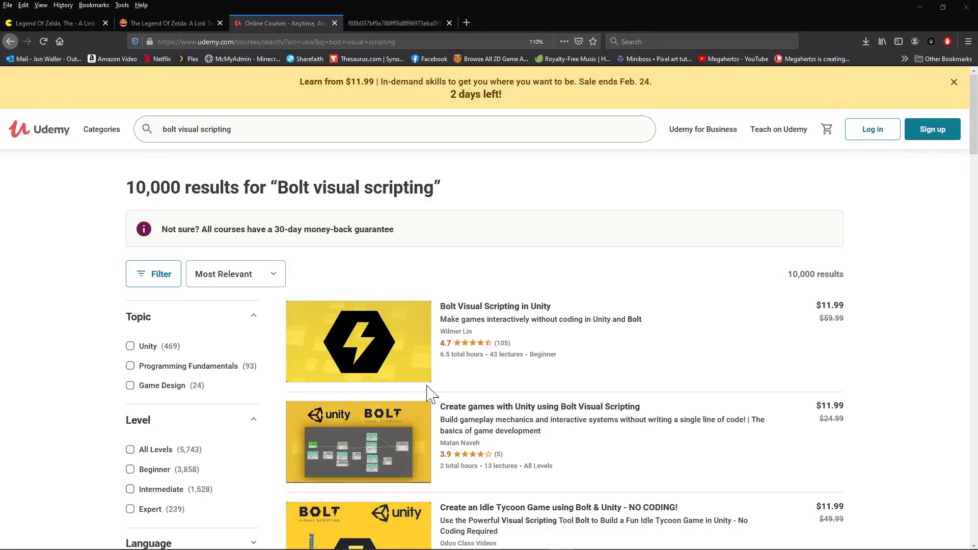
Switch to the browser and look through the Udemy course results for Bolt visual scripting
{"action": "scroll", "coordinate": [683, 421], "scroll_direction": "down", "scroll_amount": 10}
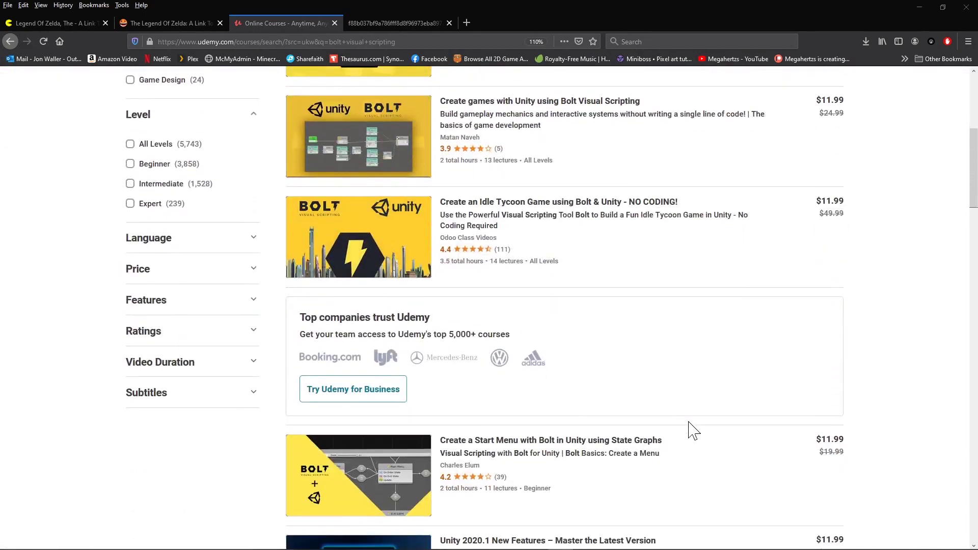
{"action": "scroll", "coordinate": [746, 438], "scroll_direction": "down", "scroll_amount": 6}
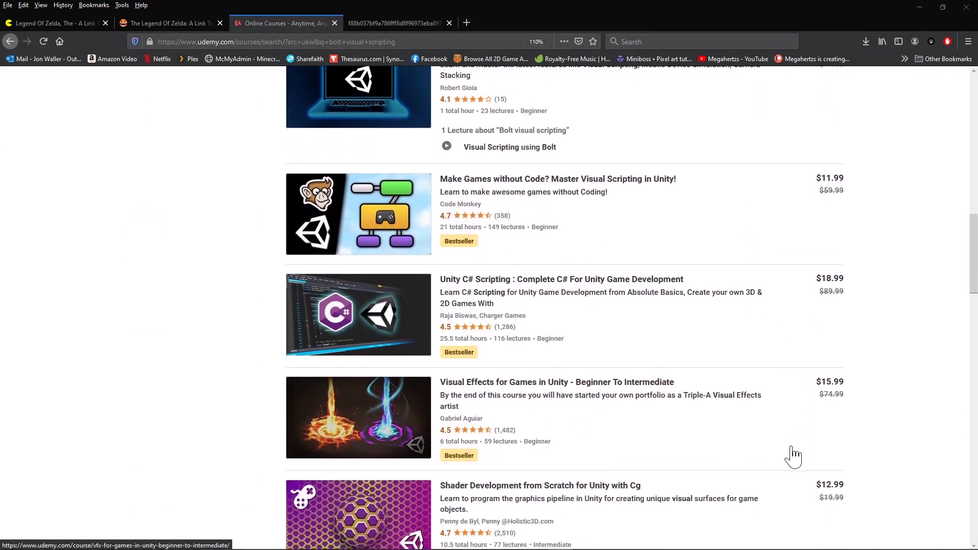
{"action": "scroll", "coordinate": [942, 389], "scroll_direction": "down", "scroll_amount": 1}
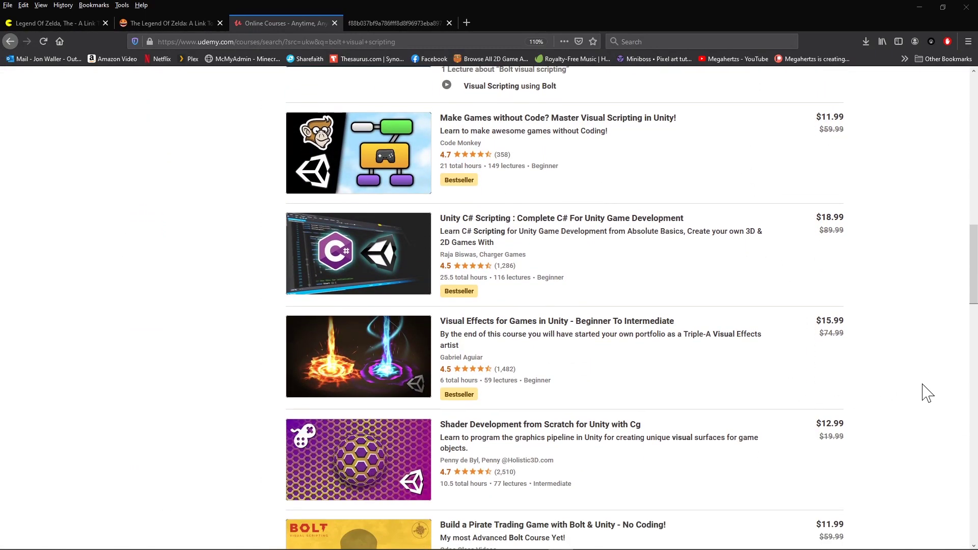
{"action": "scroll", "coordinate": [910, 394], "scroll_direction": "down", "scroll_amount": 3}
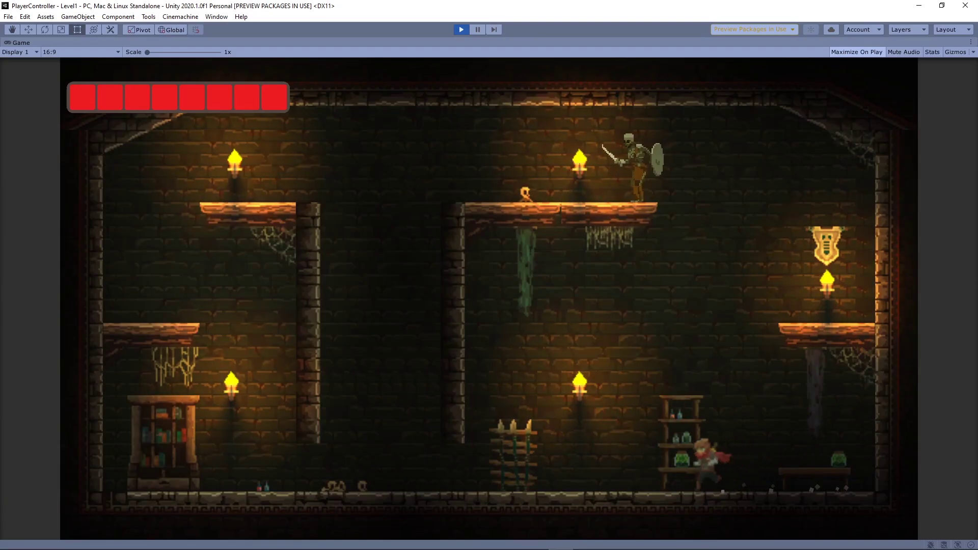
Switch to the PlayerController project in Unity and test running and jumping with the character in the dungeon level
{"action": "key", "text": "space"}
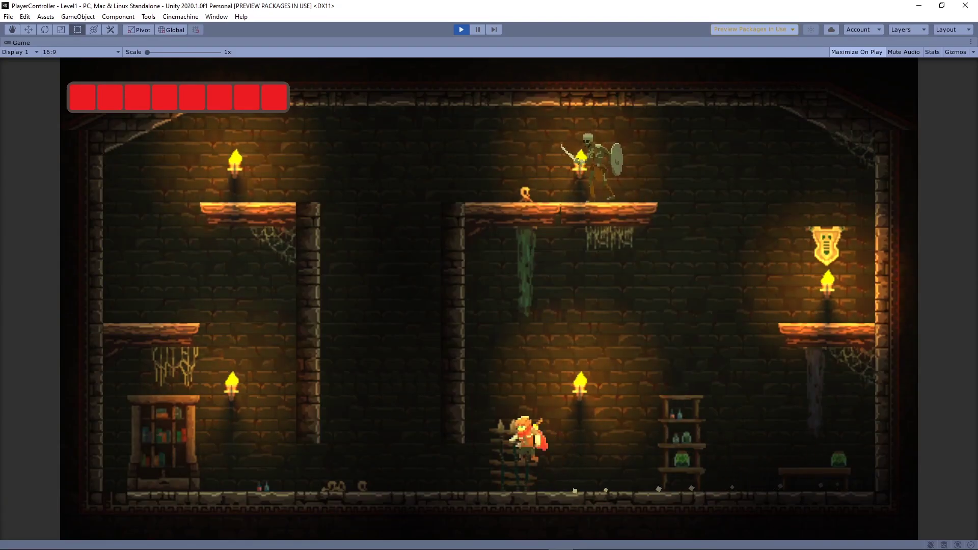
{"action": "key", "text": "d"}
{"action": "key", "text": "space"}
{"action": "key", "text": "space"}
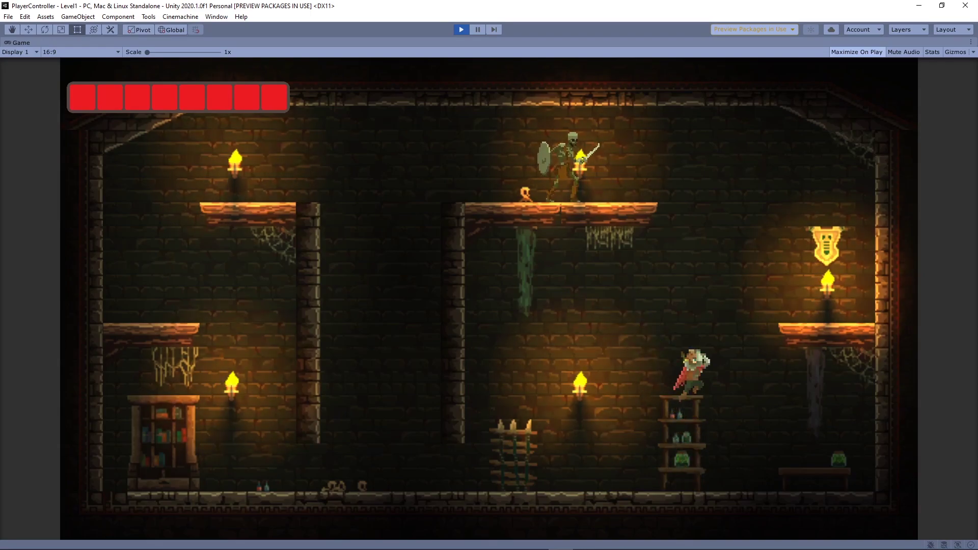
{"action": "key", "text": "d"}
{"action": "key", "text": "a"}
{"action": "key", "text": "Left"}
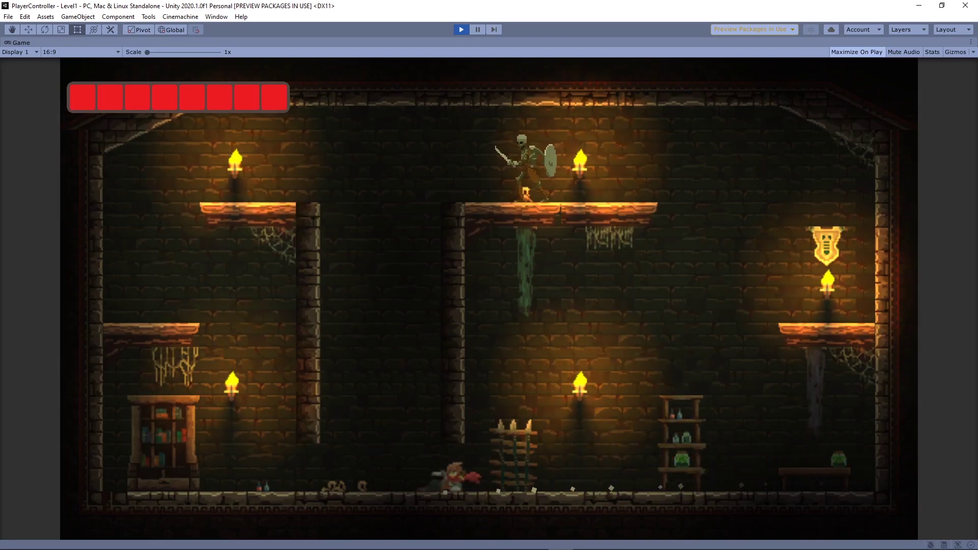
{"action": "key", "text": "Right"}
{"action": "key", "text": "Right"}
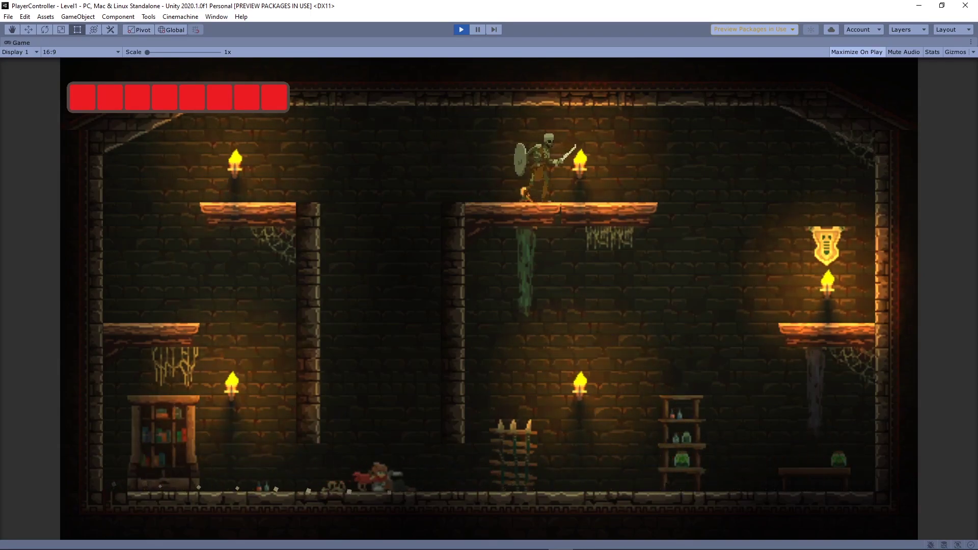
{"action": "key", "text": "Left"}
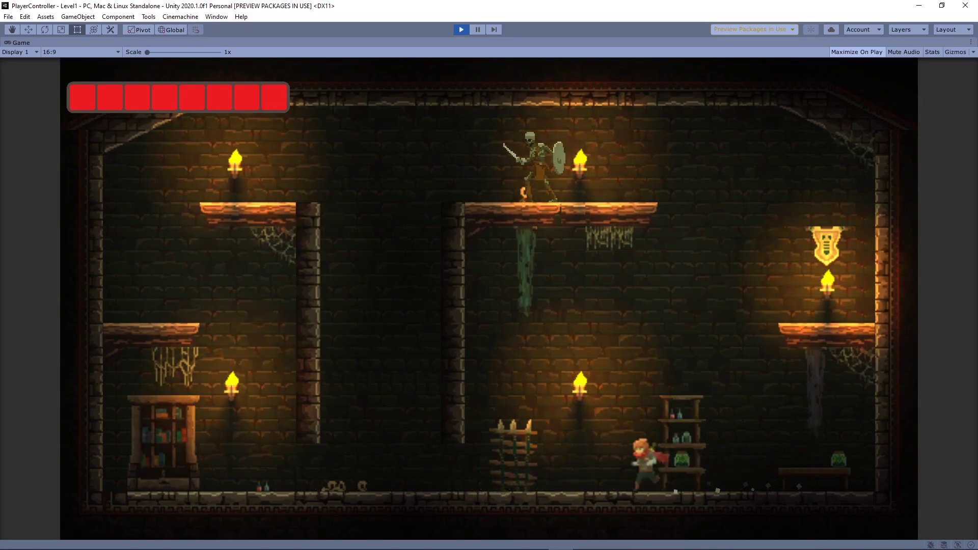
{"action": "key", "text": "space"}
{"action": "key", "text": "space"}
{"action": "key", "text": "Left"}
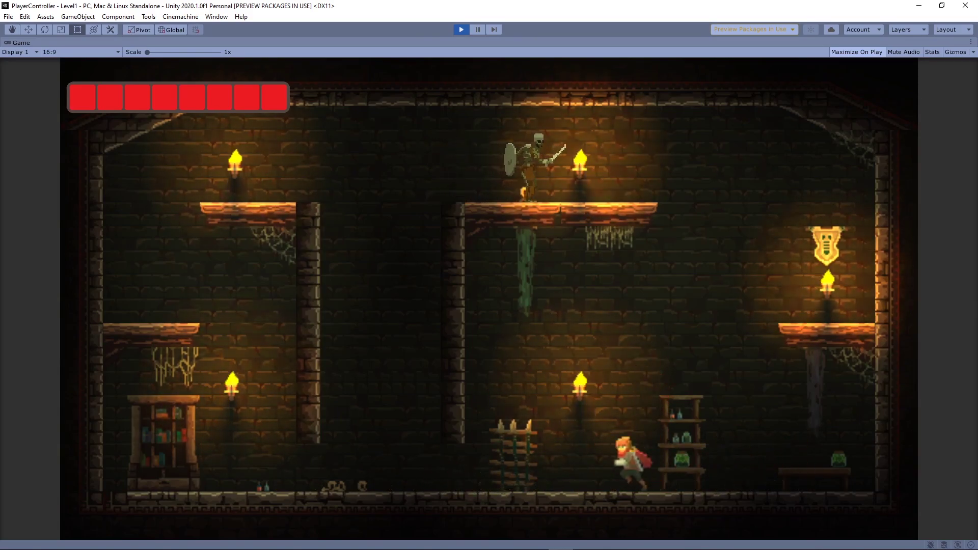
{"action": "key", "text": "space"}
{"action": "key", "text": "space"}
{"action": "key", "text": "Right"}
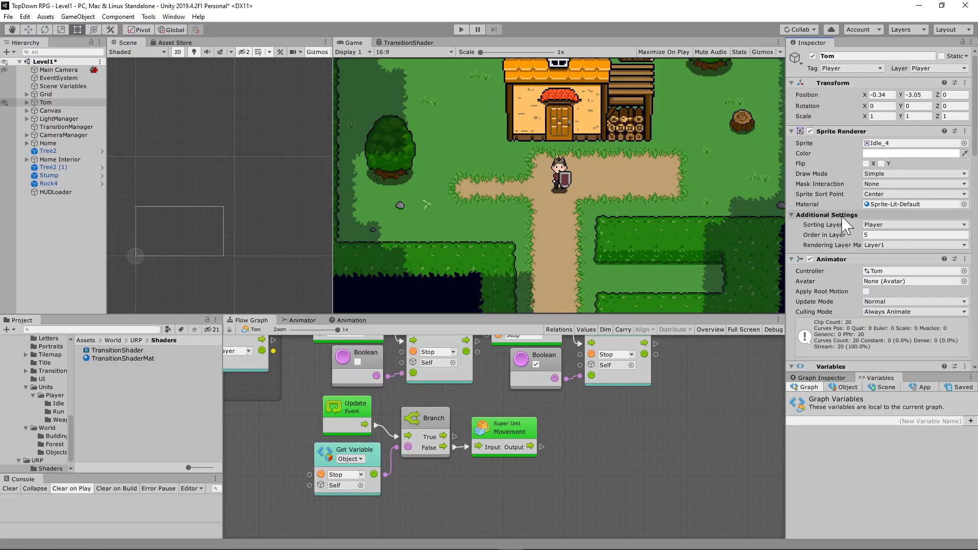
Return to the TopDown RPG project and examine the Vector 3 Create and Normalize nodes in the full-screen Movement graph
{"action": "scroll", "coordinate": [843, 224], "scroll_direction": "down", "scroll_amount": 12}
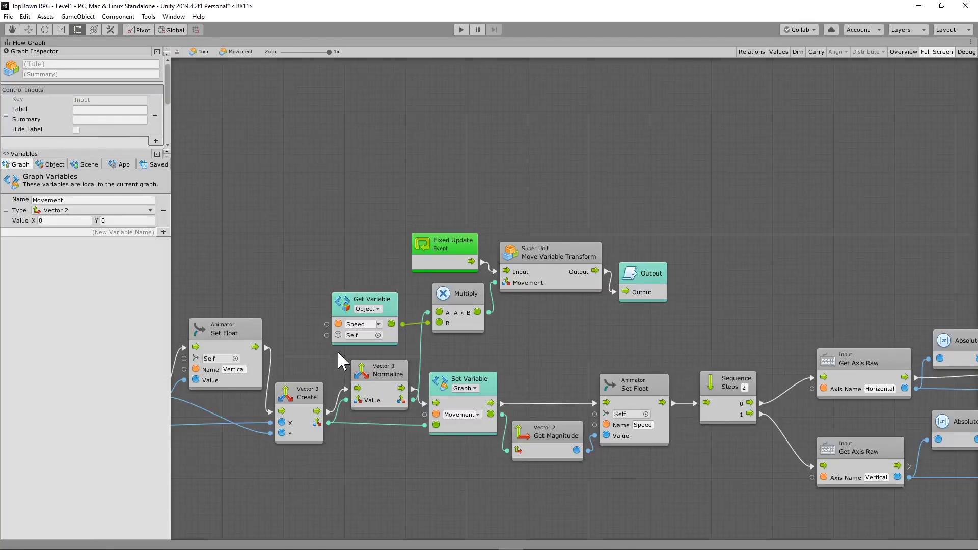
{"action": "left_click_drag", "start_coordinate": [338, 351], "coordinate": [416, 427]}
{"action": "left_click", "coordinate": [414, 469]}
{"action": "left_click", "coordinate": [365, 377]}
Enter play mode and walk Tom in all directions in front of the house to test the movement
{"action": "key", "text": "ctrl+p"}
{"action": "key", "text": "w"}
{"action": "key", "text": "s"}
{"action": "key", "text": "d"}
{"action": "key", "text": "w"}
{"action": "key", "text": "a"}
{"action": "key", "text": "s"}
{"action": "key", "text": "d"}
{"action": "key", "text": "a"}
{"action": "key", "text": "s"}
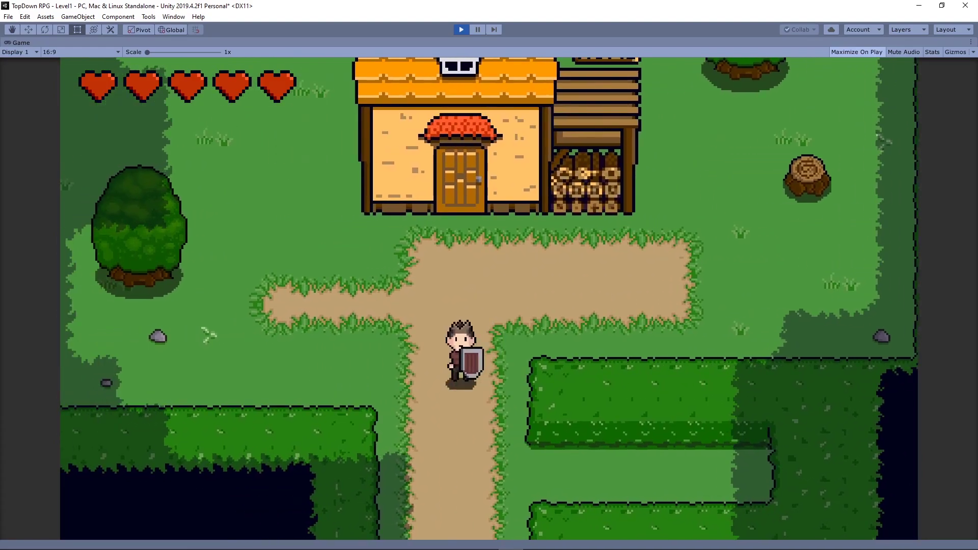
{"action": "key", "text": "w"}
{"action": "key", "text": "d"}
{"action": "key", "text": "s"}
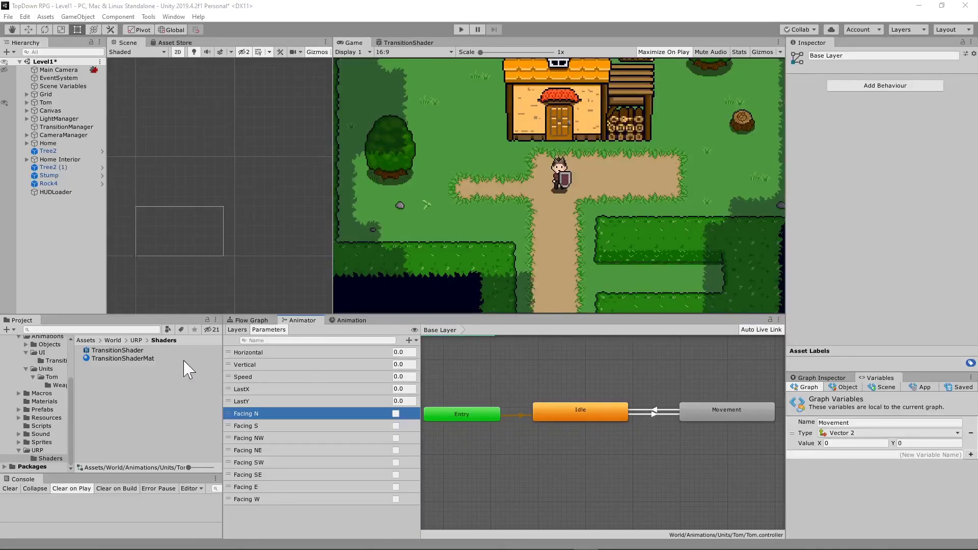
Go through the Facing direction parameters from Facing S to Facing W in Tom's Animator controller
{"action": "left_click", "coordinate": [286, 426]}
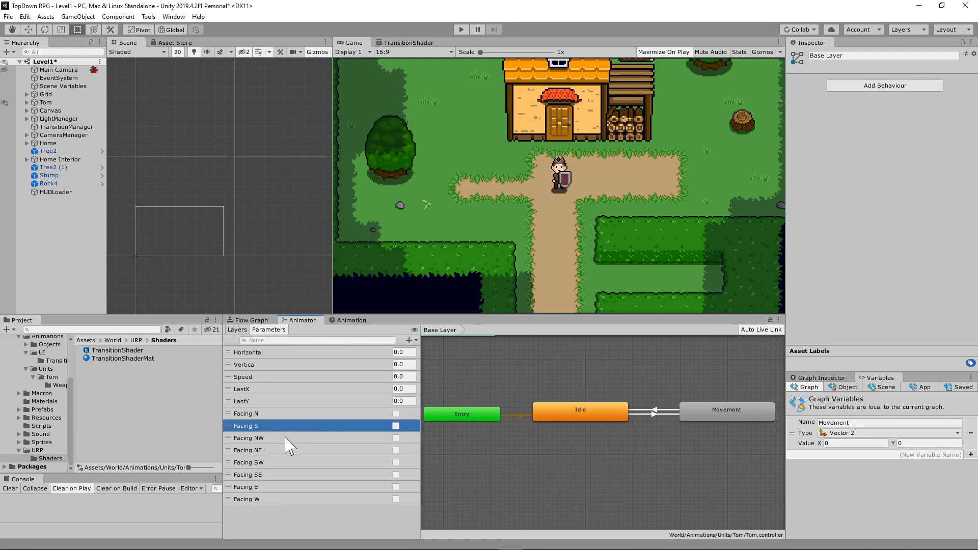
{"action": "left_click", "coordinate": [284, 438]}
{"action": "left_click", "coordinate": [285, 451]}
{"action": "left_click", "coordinate": [284, 462]}
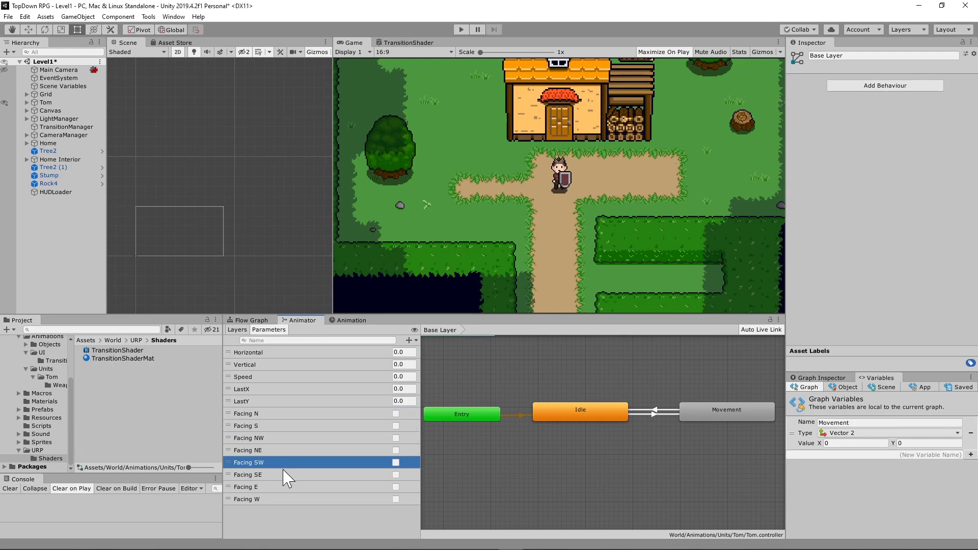
{"action": "left_click", "coordinate": [280, 476]}
{"action": "left_click", "coordinate": [277, 488]}
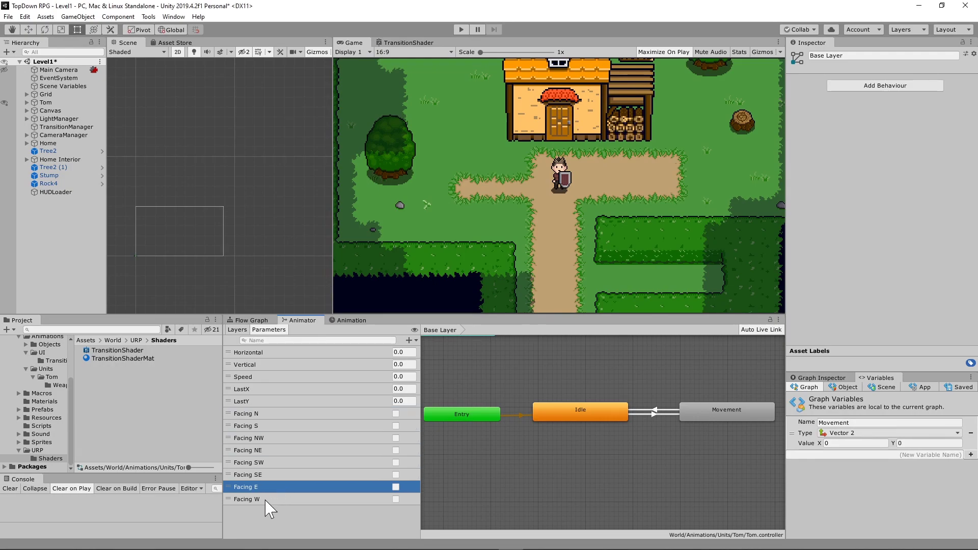
{"action": "left_click", "coordinate": [266, 500]}
Delete all the Facing direction parameters from Tom's Animator controller, from Facing N through Facing W
{"action": "left_click", "coordinate": [269, 414]}
{"action": "key", "text": "Delete"}
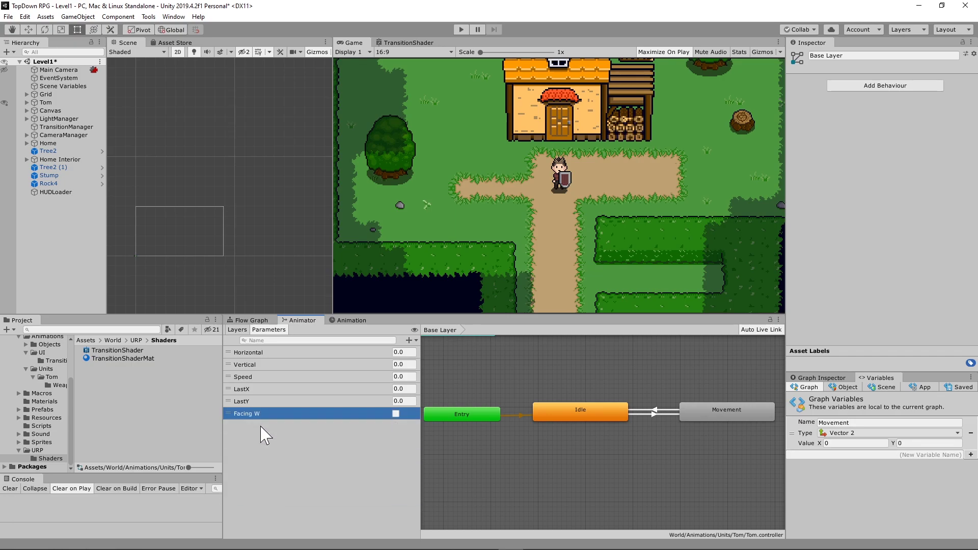
{"action": "key", "text": "Delete"}
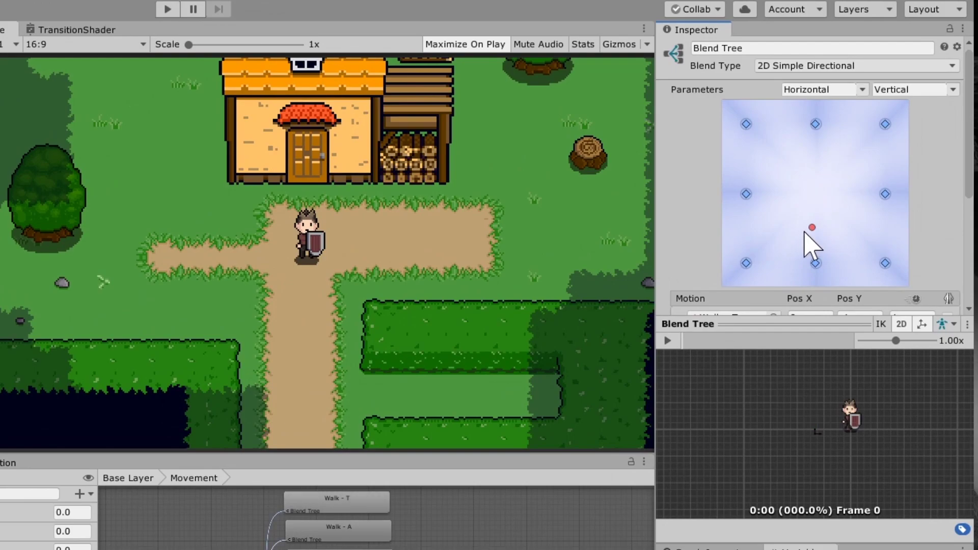
{"action": "left_click_drag", "start_coordinate": [804, 232], "coordinate": [785, 166]}
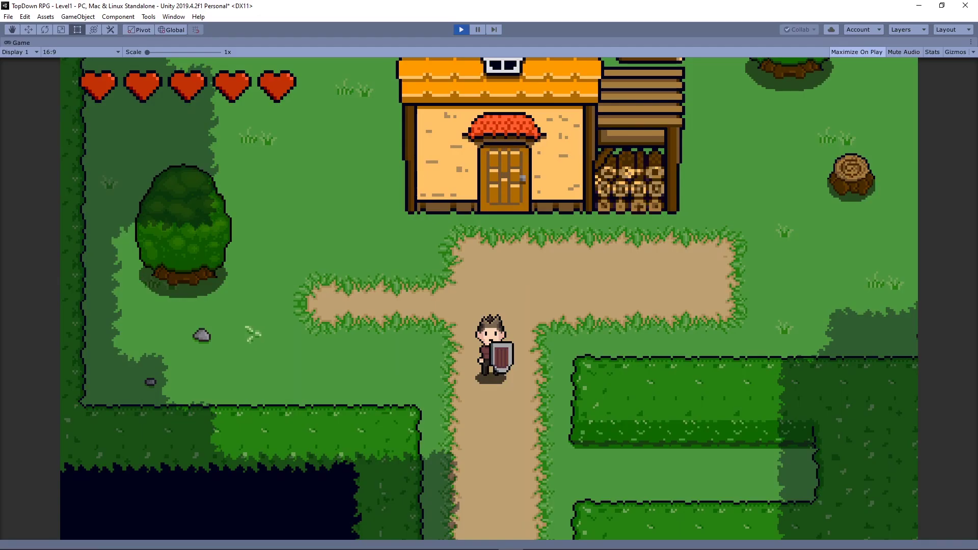
Walk Tom in circles around the dirt path in the running game to check his directional movement and idle facing
{"action": "key", "text": "d"}
{"action": "key", "text": "w"}
{"action": "key", "text": "a"}
{"action": "key", "text": "s"}
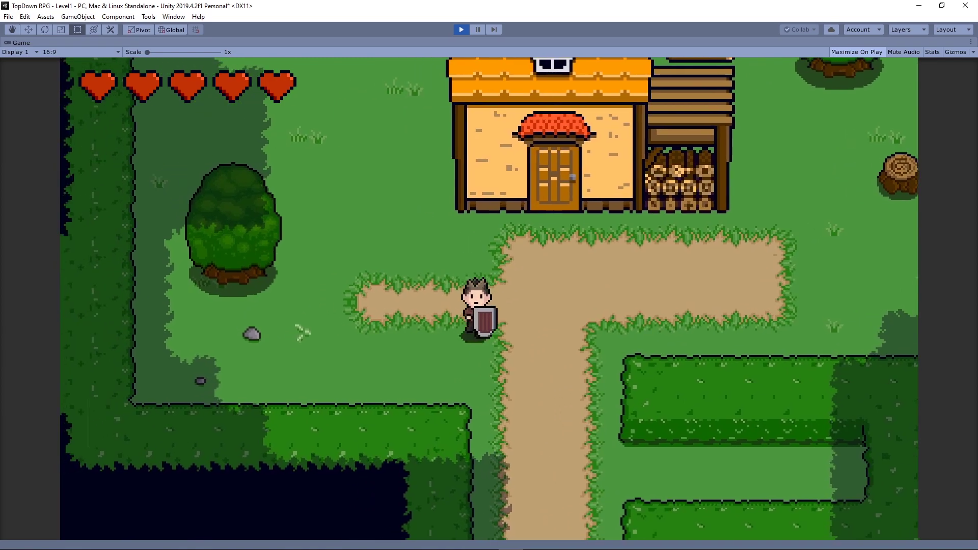
{"action": "key", "text": "d"}
{"action": "key", "text": "w"}
{"action": "key", "text": "a"}
{"action": "key", "text": "d"}
{"action": "key", "text": "s"}
{"action": "key", "text": "a"}
{"action": "key", "text": "w"}
{"action": "key", "text": "d"}
{"action": "key", "text": "s"}
{"action": "key", "text": "a"}
{"action": "key", "text": "w"}
{"action": "key", "text": "d"}
{"action": "key", "text": "Down"}
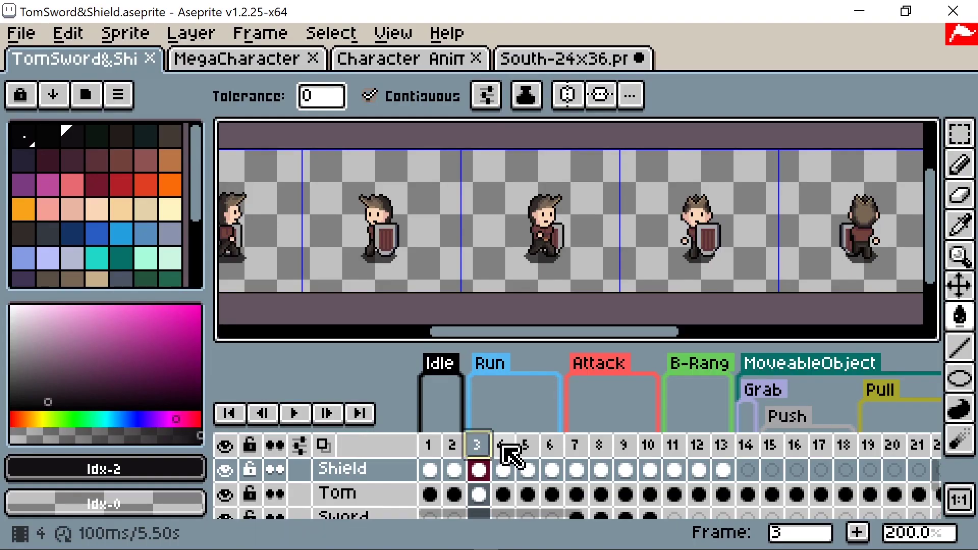
Switch to Aseprite, step through run frames 4 to 6 of the TomSword&Shield sprite and play the run animation
{"action": "left_click", "coordinate": [503, 447]}
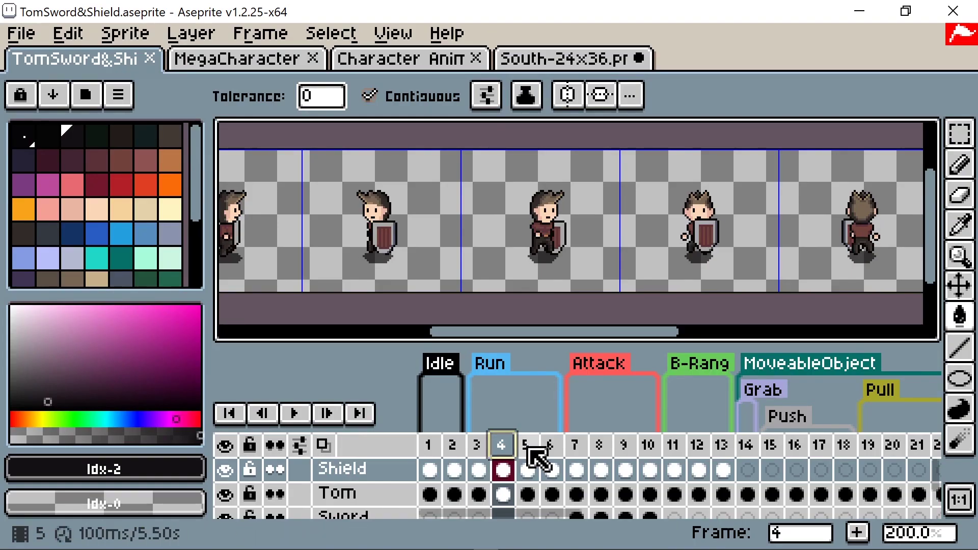
{"action": "left_click", "coordinate": [526, 446]}
{"action": "left_click", "coordinate": [550, 446]}
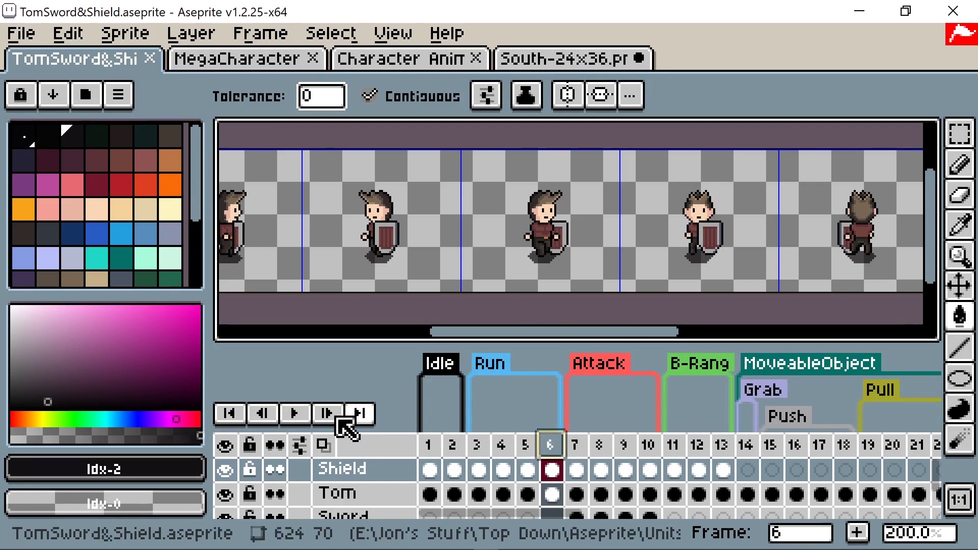
{"action": "left_click", "coordinate": [294, 413]}
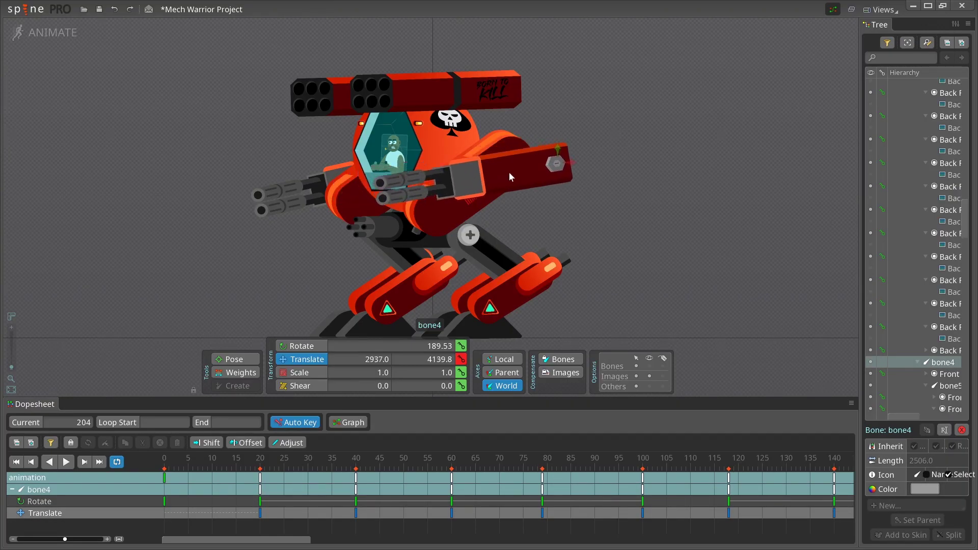
In Spine, try moving the mech's bone4 gun arm, undo the move and play the mech animation
{"action": "left_click_drag", "start_coordinate": [493, 170], "coordinate": [486, 189]}
{"action": "key", "text": "ctrl+z"}
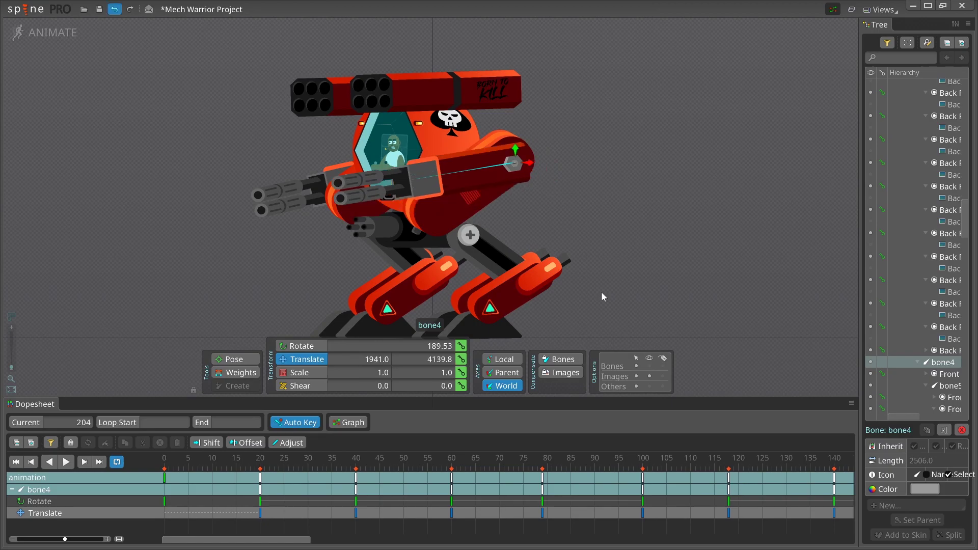
{"action": "left_click", "coordinate": [68, 467]}
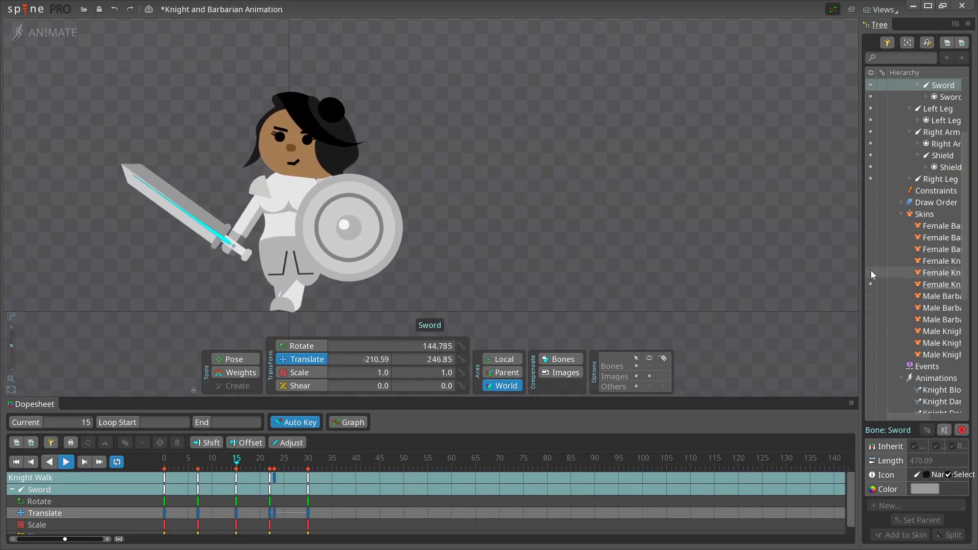
Preview the Knight Walk animation with several female and male barbarian and knight skins in the Knight and Barbarian Animation project
{"action": "left_click", "coordinate": [871, 272]}
{"action": "left_click", "coordinate": [871, 225]}
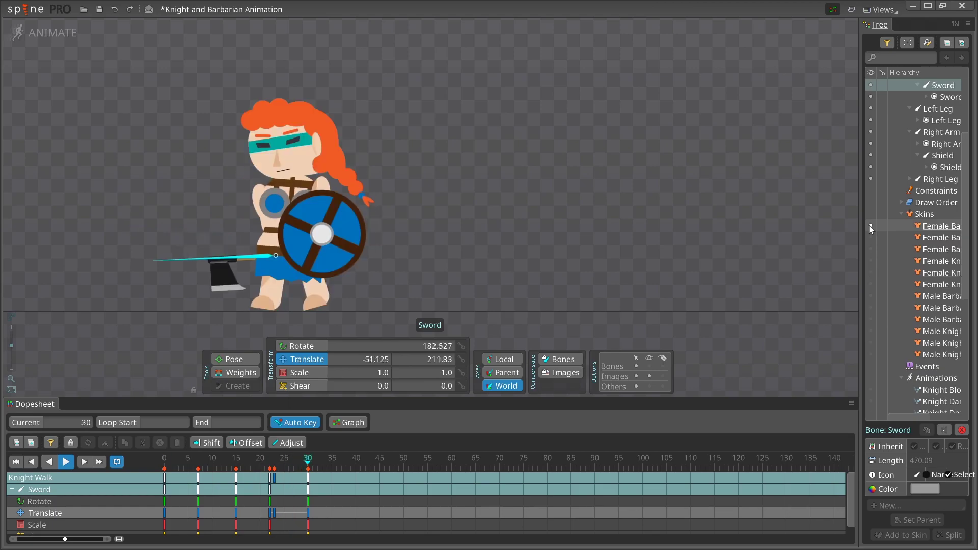
{"action": "left_click", "coordinate": [870, 238]}
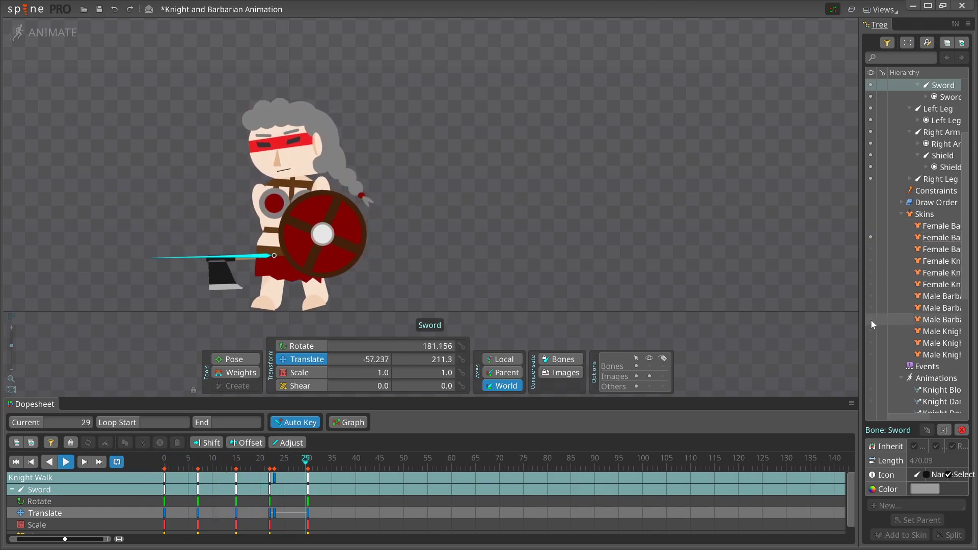
{"action": "left_click", "coordinate": [871, 320]}
{"action": "left_click", "coordinate": [870, 343]}
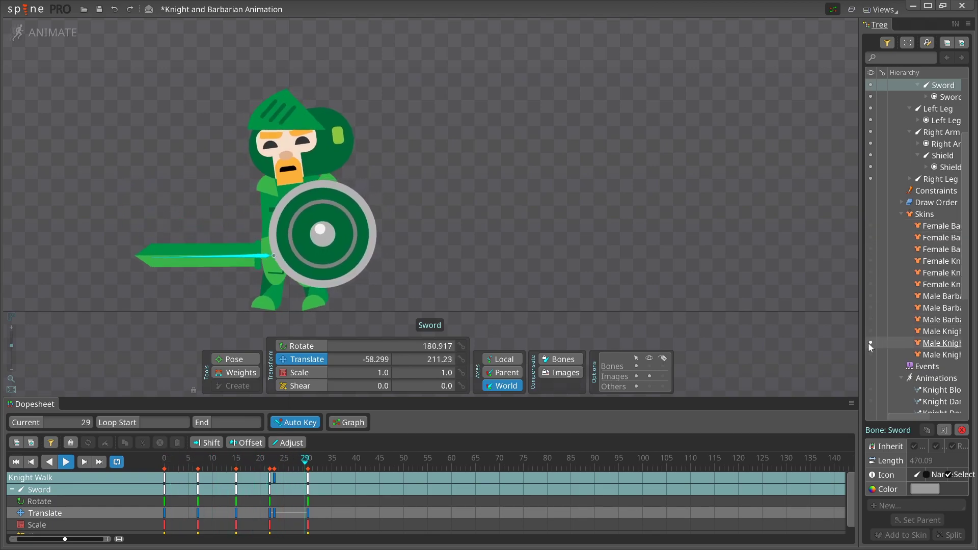
{"action": "left_click", "coordinate": [872, 356]}
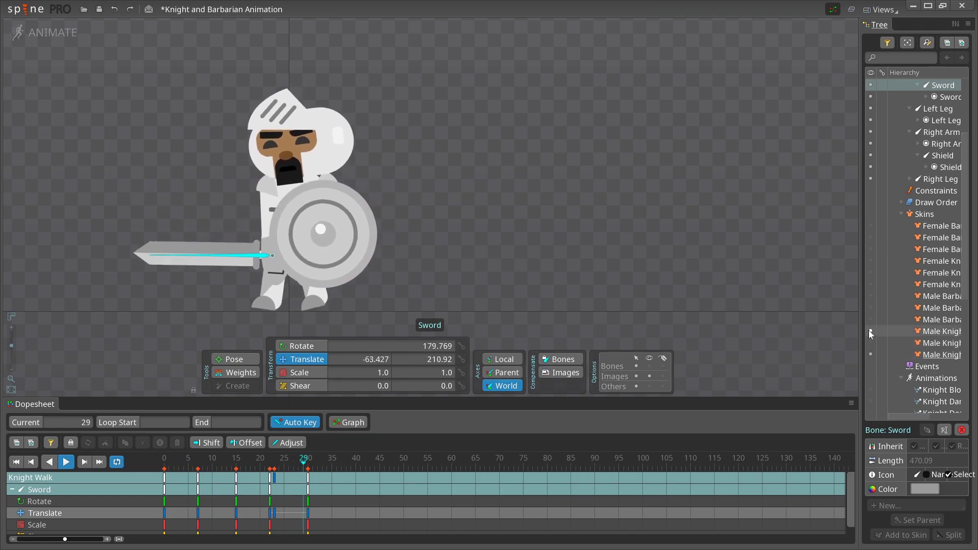
{"action": "left_click", "coordinate": [870, 331]}
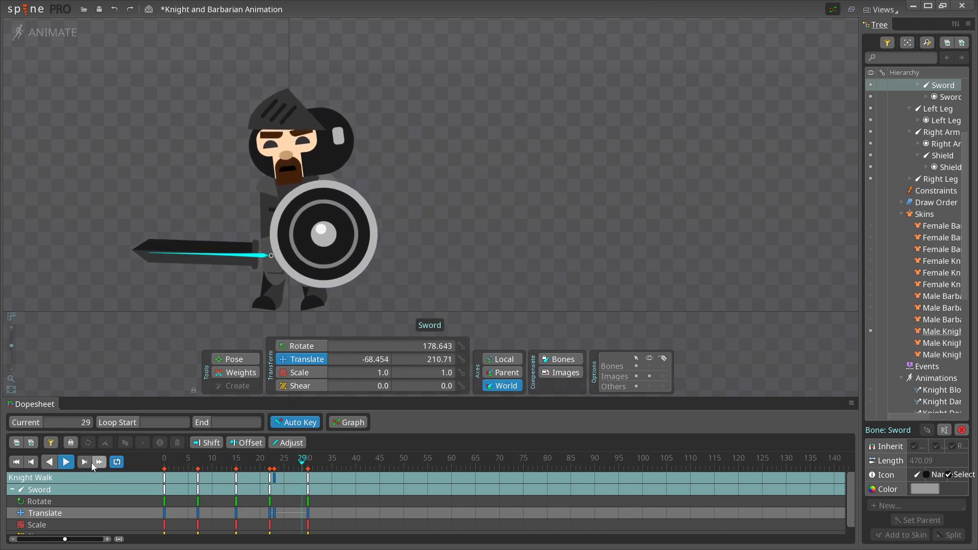
{"action": "left_click", "coordinate": [66, 462]}
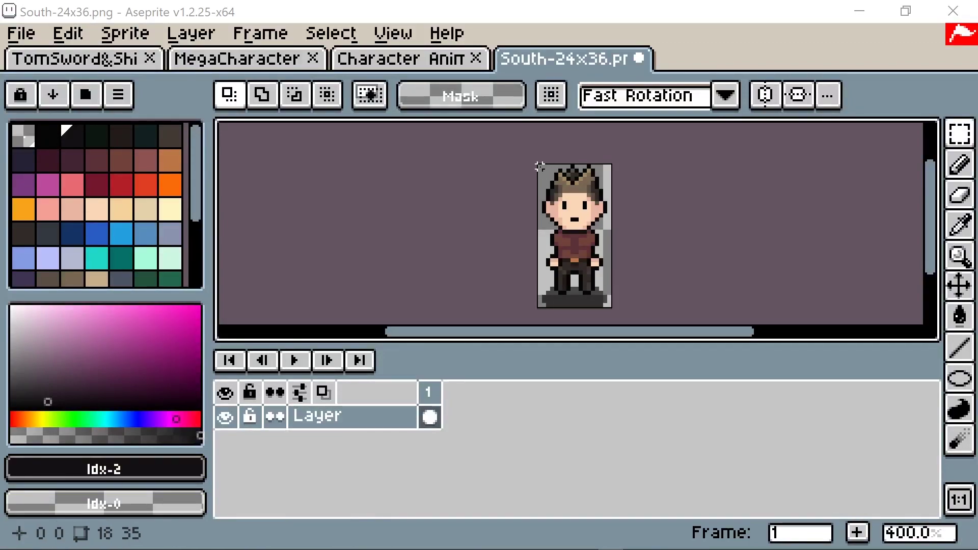
In Aseprite's South-24x36.png, try rotating the selected 18 by 17 pixel head area by about 9.4 degrees, and undo the rotation
{"action": "left_click_drag", "start_coordinate": [540, 166], "coordinate": [540, 166]}
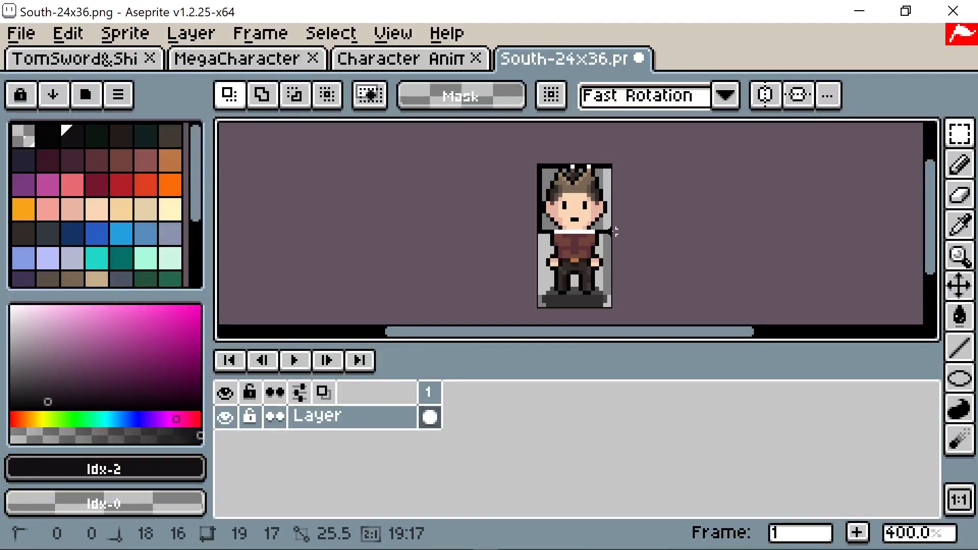
{"action": "left_click_drag", "start_coordinate": [610, 232], "coordinate": [612, 233]}
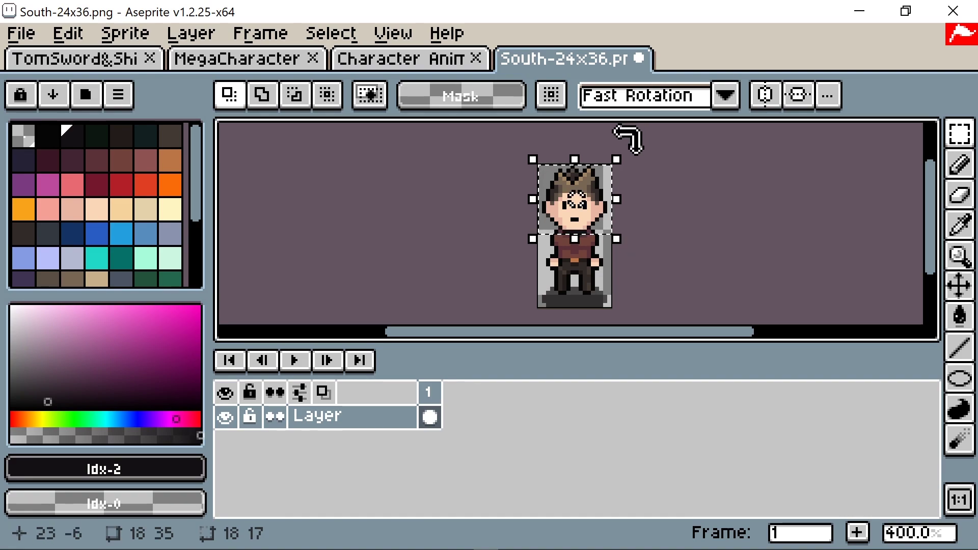
{"action": "left_click_drag", "start_coordinate": [640, 144], "coordinate": [511, 124]}
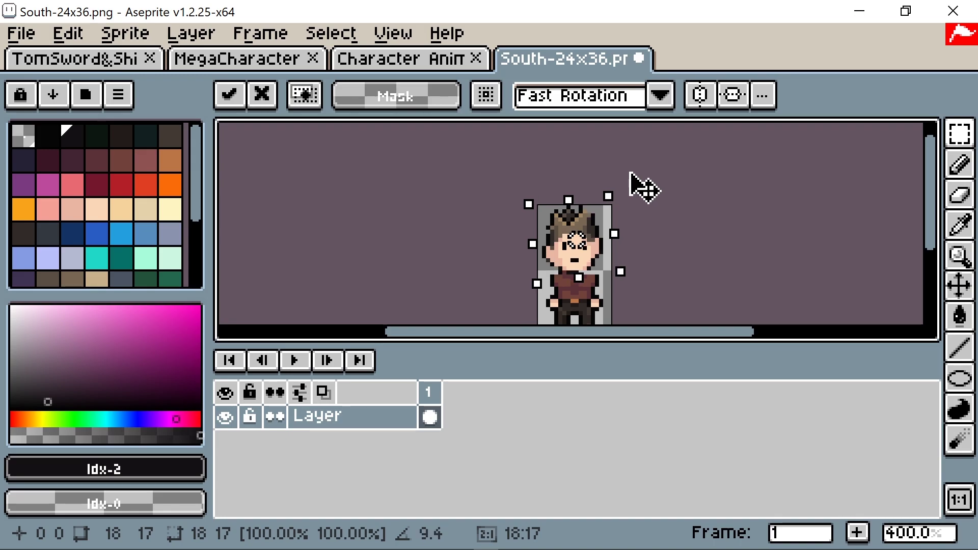
{"action": "key", "text": "ctrl+z"}
Switch to the TomSword&Shield sprite and go through its attack frames 7 to 10 for the different facing directions
{"action": "key", "text": "ctrl+Tab"}
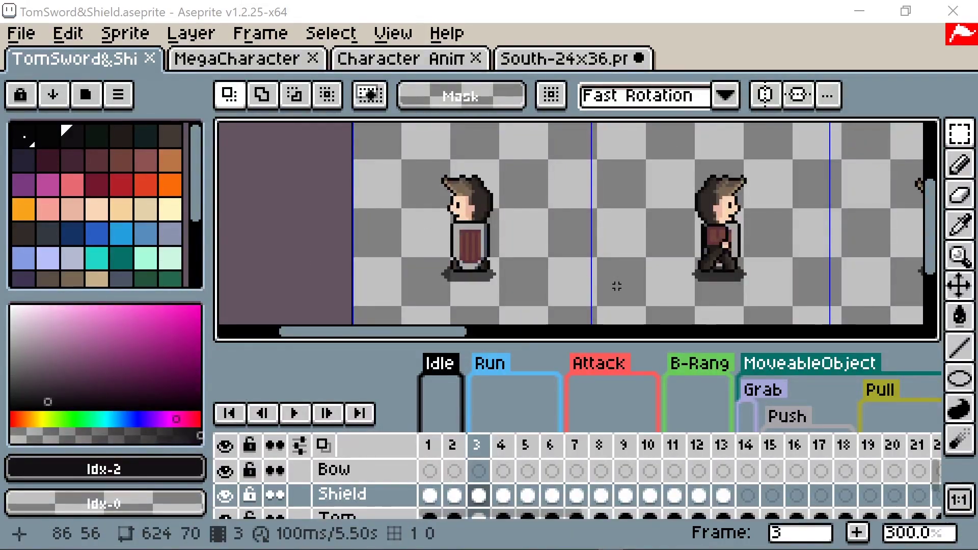
{"action": "middle_click_drag", "start_coordinate": [739, 301], "coordinate": [218, 291]}
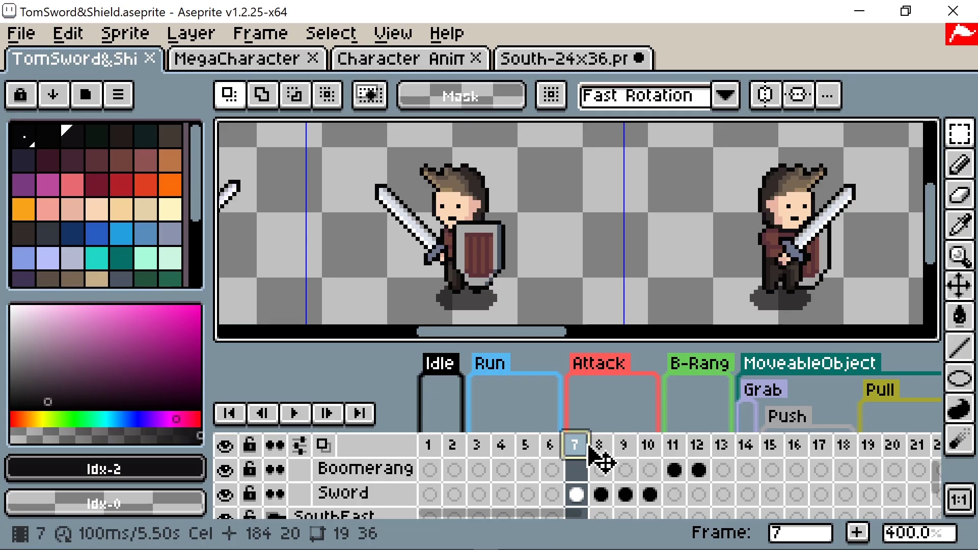
{"action": "left_click", "coordinate": [600, 446]}
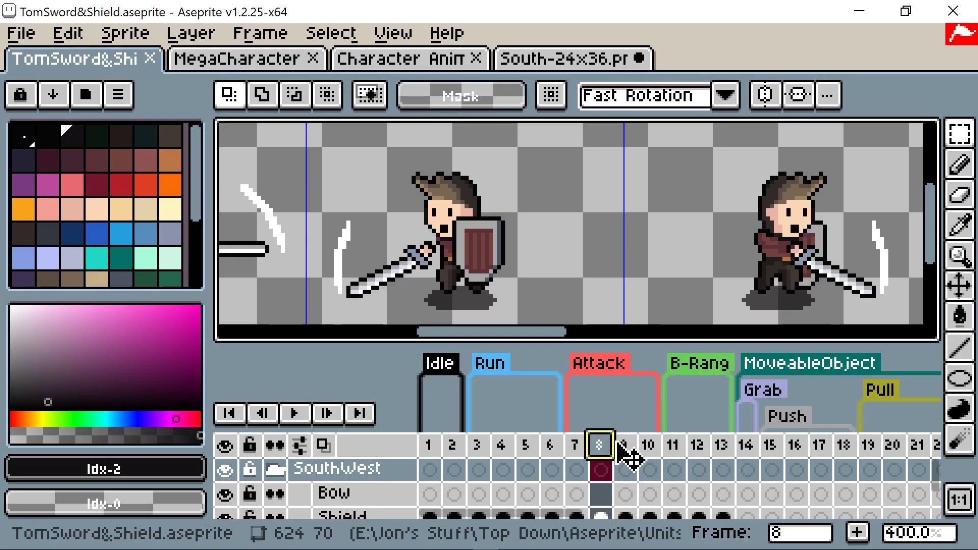
{"action": "left_click", "coordinate": [623, 445]}
{"action": "left_click", "coordinate": [647, 447]}
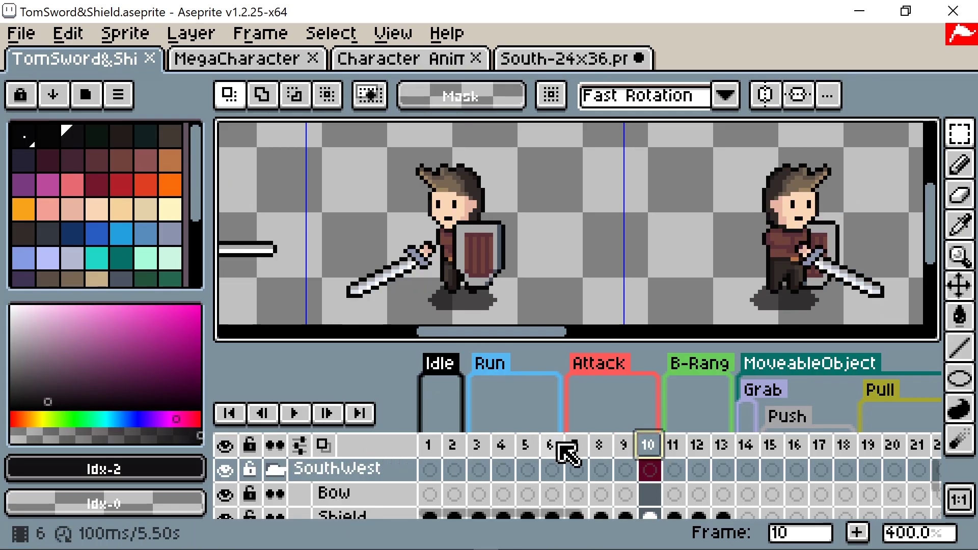
{"action": "left_click", "coordinate": [576, 449]}
{"action": "scroll", "coordinate": [280, 493], "scroll_direction": "down", "scroll_amount": 4}
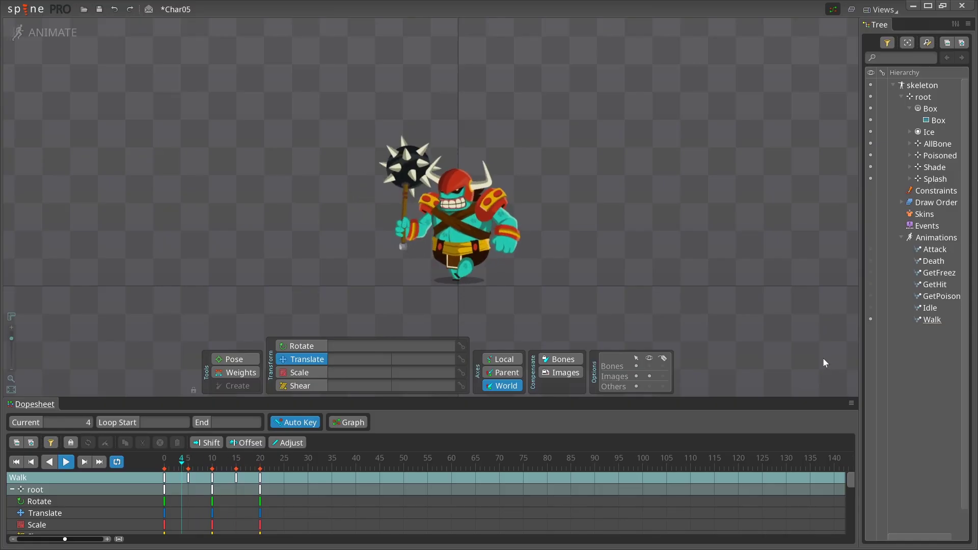
In Spine, preview the Death, GetFreez and GetHit animations of the Char05 character
{"action": "left_click", "coordinate": [872, 261]}
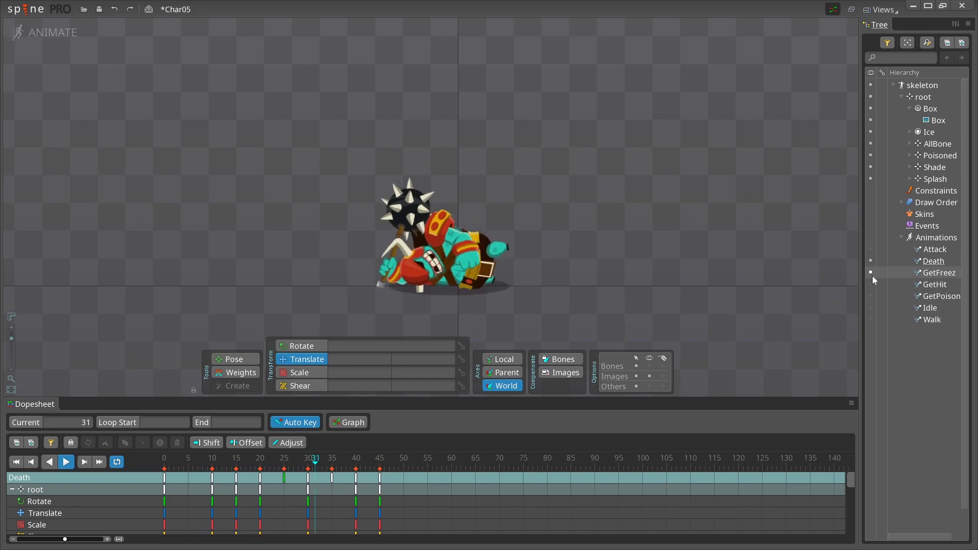
{"action": "left_click", "coordinate": [872, 275]}
{"action": "left_click", "coordinate": [872, 284]}
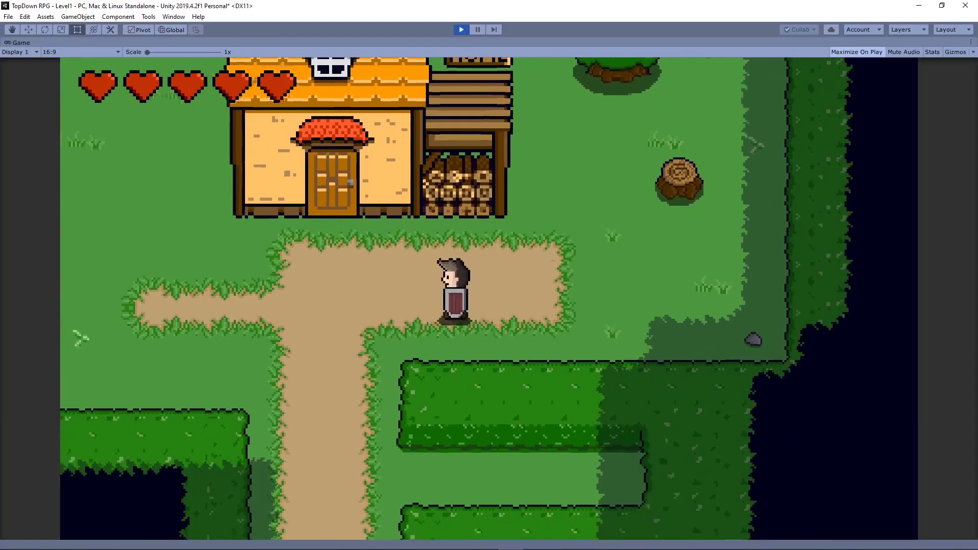
In the running Unity game, walk Tom along the dirt path and around behind the house to check his directional movement
{"action": "key", "text": "a"}
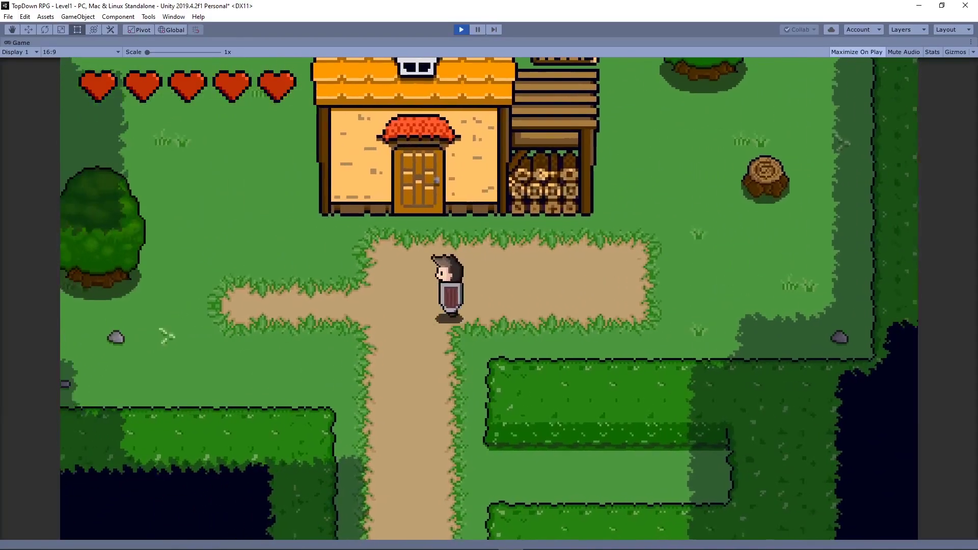
{"action": "key", "text": "s"}
{"action": "key", "text": "d"}
{"action": "key", "text": "w"}
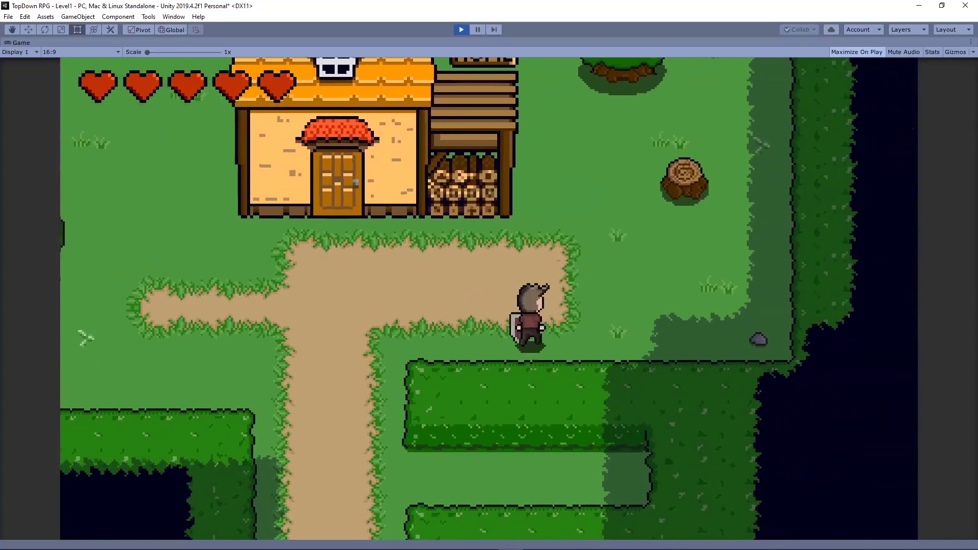
{"action": "key", "text": "Up"}
{"action": "key", "text": "Left"}
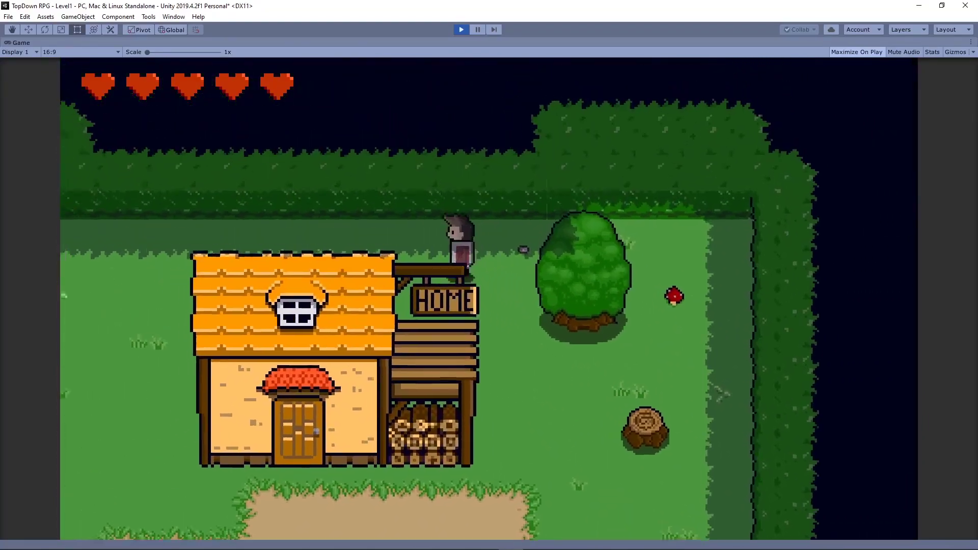
{"action": "key", "text": "s"}
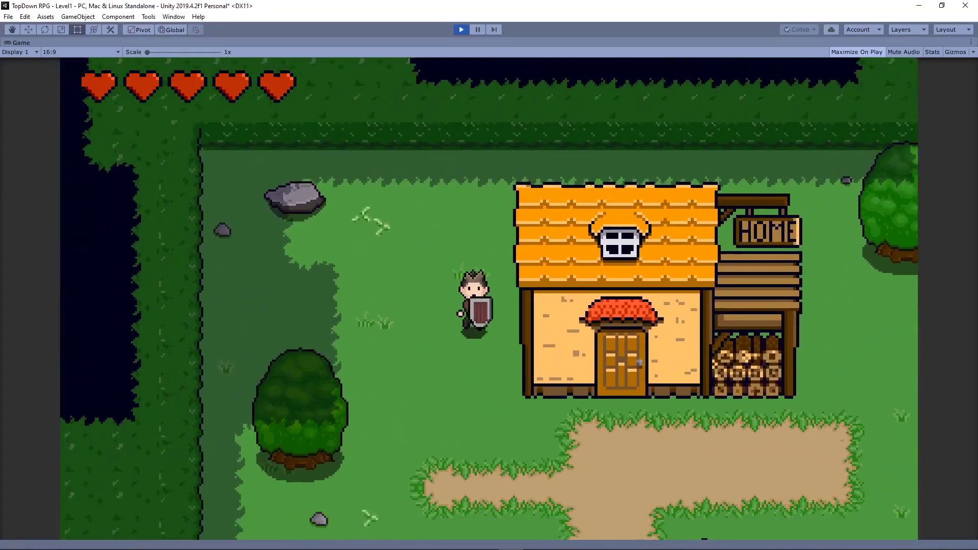
{"action": "key", "text": "d"}
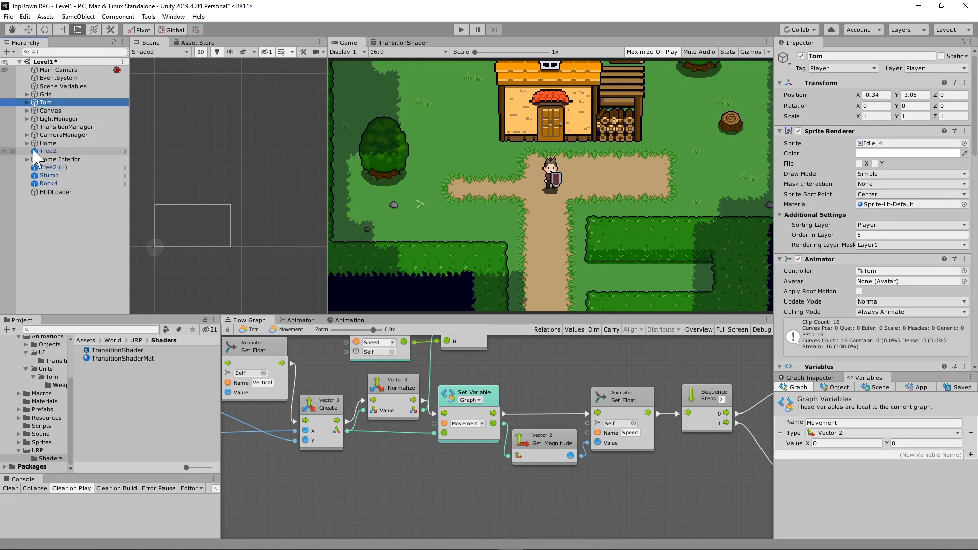
{"action": "left_click", "coordinate": [46, 151]}
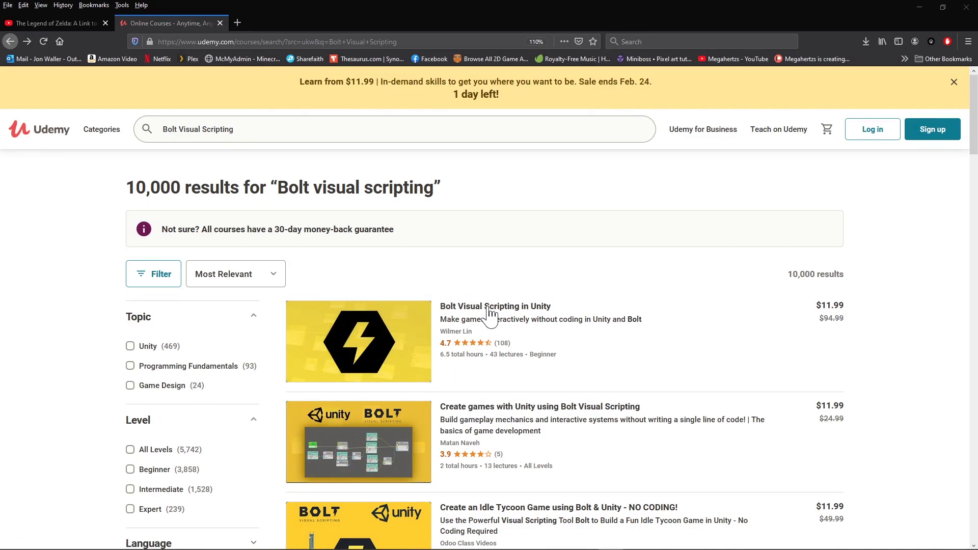
In the browser, open Udemy's "Bolt Visual Scripting in Unity" course from the search results and look through its page
{"action": "left_click", "coordinate": [490, 317]}
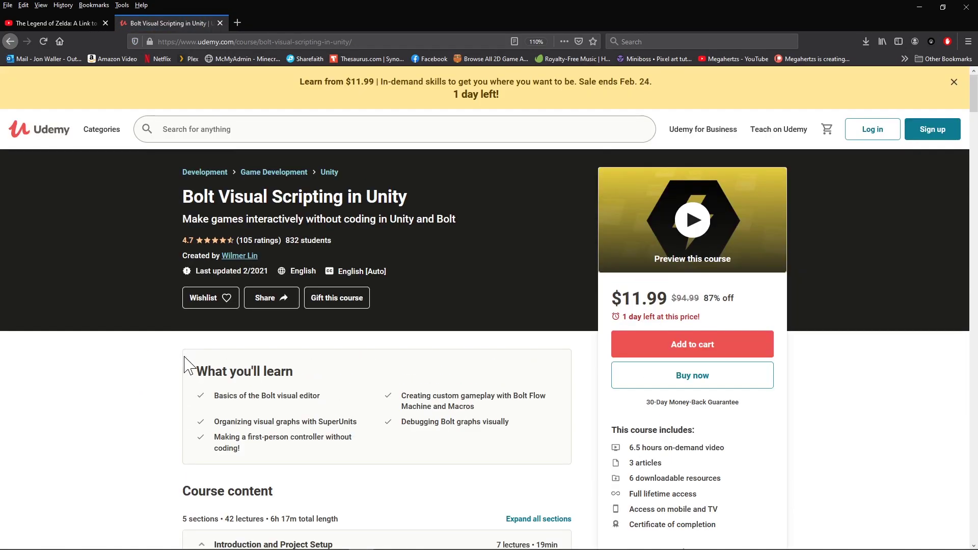
{"action": "scroll", "coordinate": [186, 366], "scroll_direction": "down", "scroll_amount": 4}
{"action": "scroll", "coordinate": [185, 366], "scroll_direction": "down", "scroll_amount": 2}
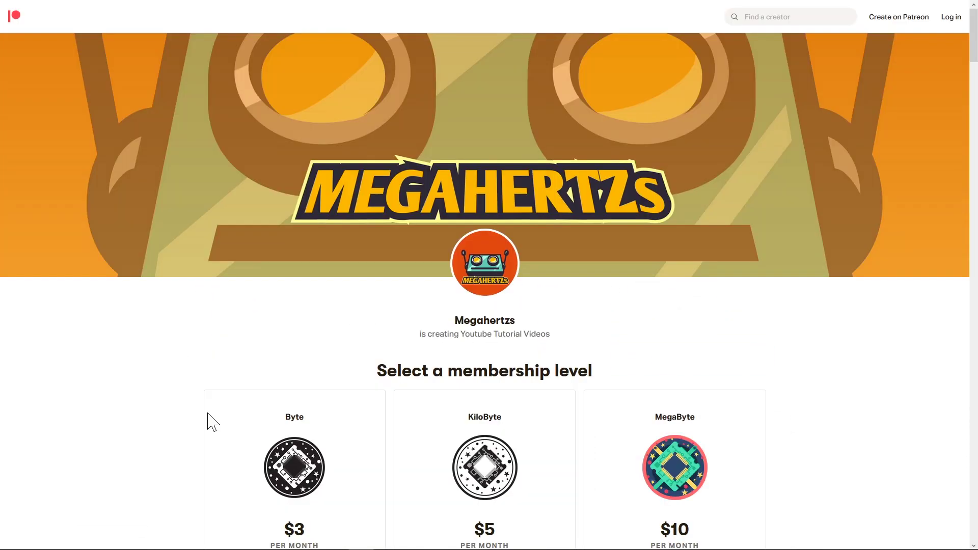
Look through the membership levels on the Megahertzs Patreon page
{"action": "scroll", "coordinate": [213, 421], "scroll_direction": "down", "scroll_amount": 5}
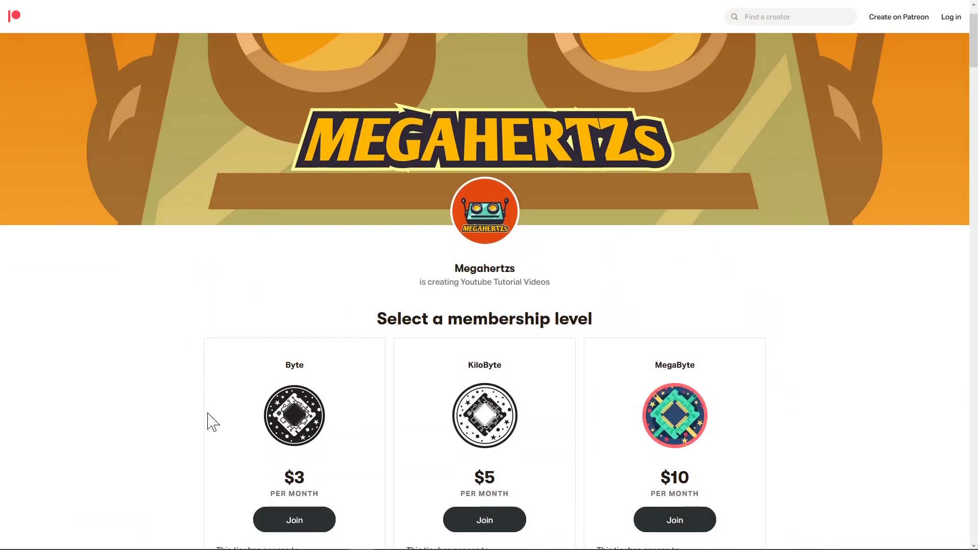
{"action": "scroll", "coordinate": [213, 422], "scroll_direction": "down", "scroll_amount": 5}
{"action": "scroll", "coordinate": [211, 422], "scroll_direction": "down", "scroll_amount": 3}
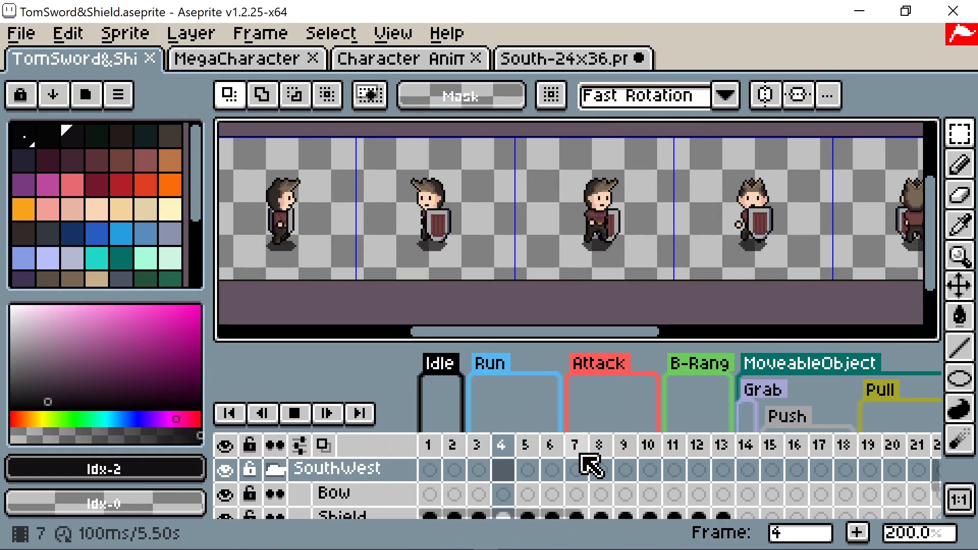
Return to Aseprite and play the attack animation of the TomSword&Shield sprite from frame 7
{"action": "left_click", "coordinate": [580, 447]}
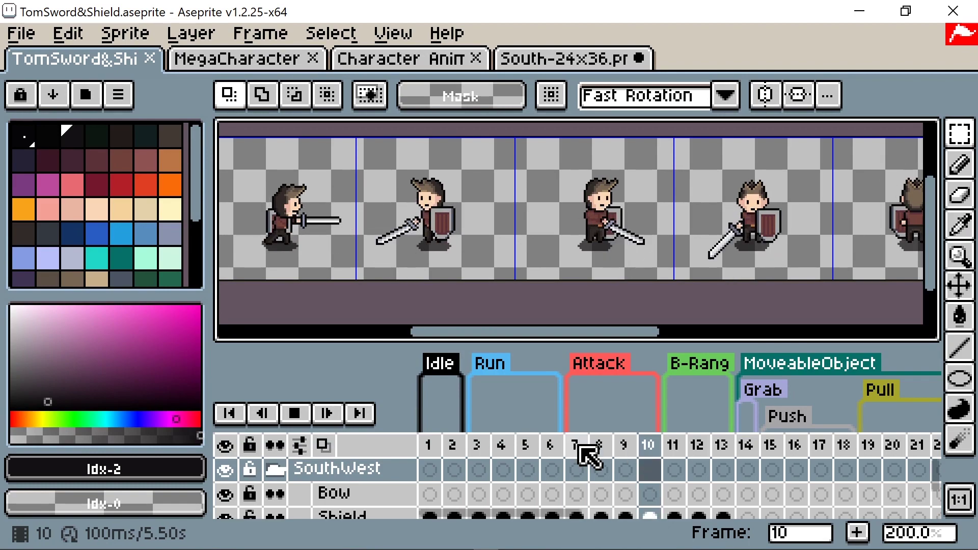